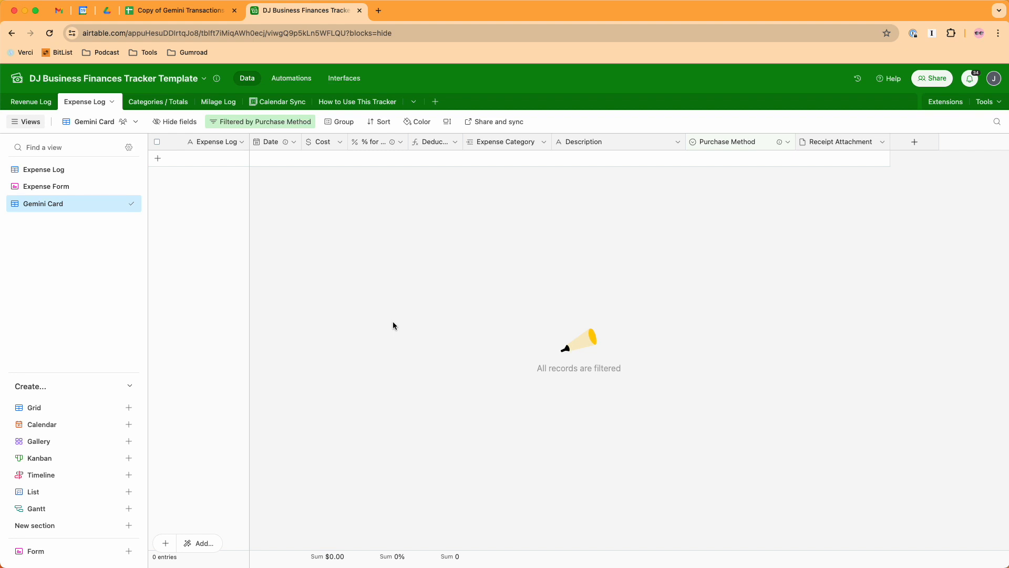
- Switch to the Gemini transactions spreadsheet in Google Sheets and examine its description, date, amount and card columns
{"action": "left_click", "coordinate": [169, 10]}
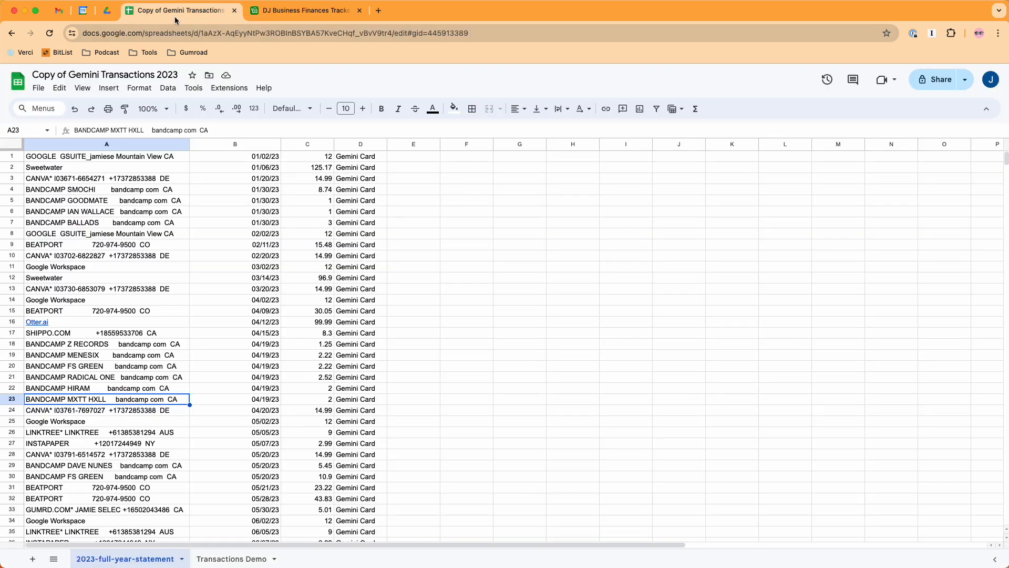
{"action": "left_click_drag", "start_coordinate": [129, 213], "coordinate": [167, 248]}
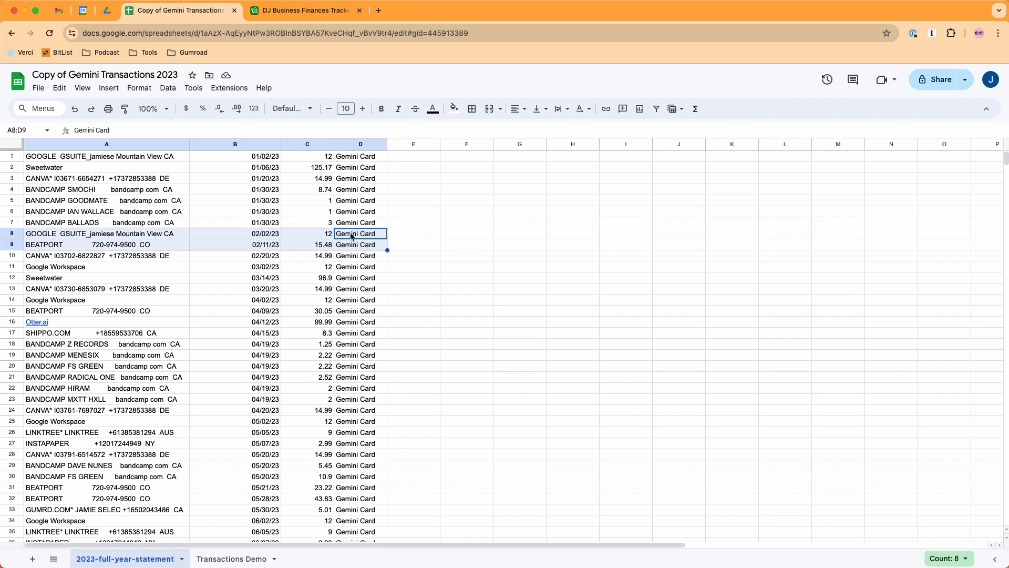
{"action": "left_click", "coordinate": [150, 237]}
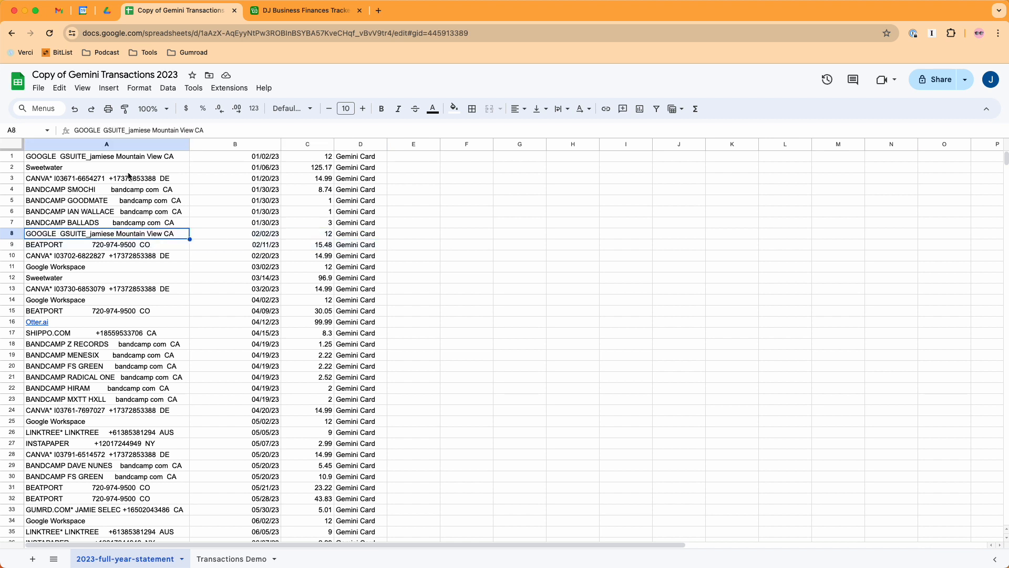
{"action": "left_click_drag", "start_coordinate": [127, 158], "coordinate": [123, 314]}
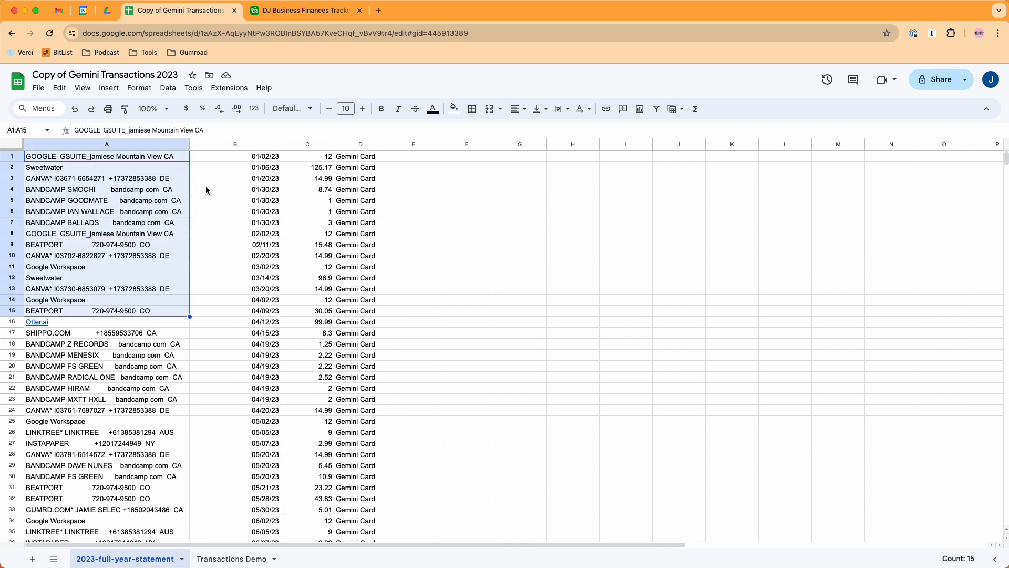
{"action": "left_click_drag", "start_coordinate": [231, 161], "coordinate": [219, 333]}
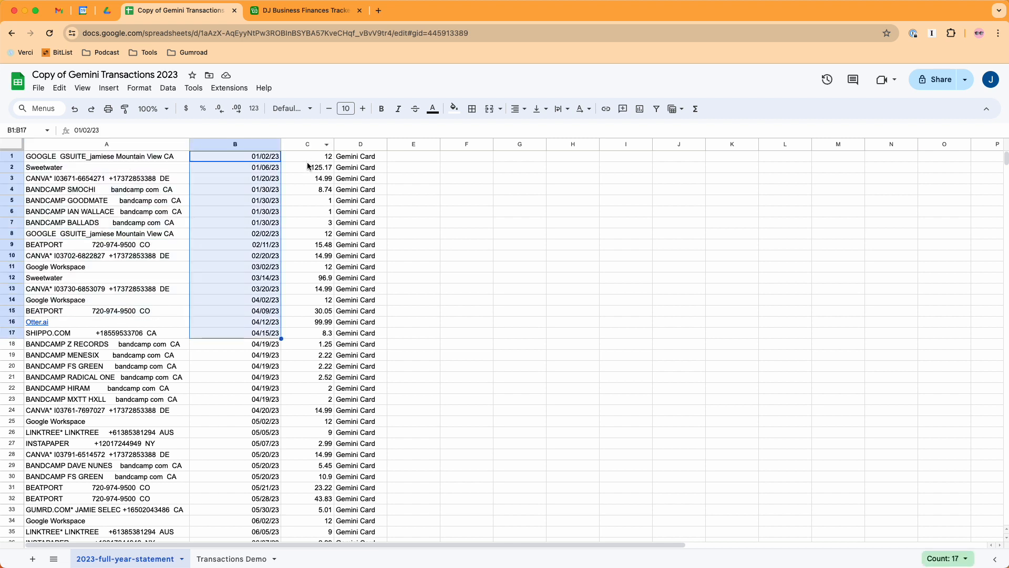
{"action": "left_click_drag", "start_coordinate": [314, 162], "coordinate": [303, 394]}
{"action": "left_click", "coordinate": [364, 310]}
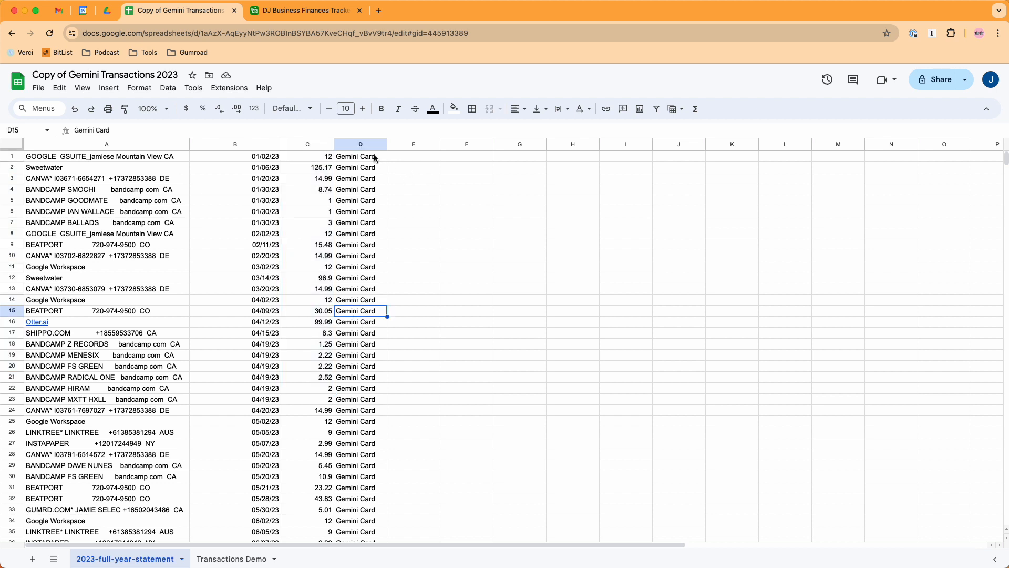
{"action": "left_click_drag", "start_coordinate": [378, 155], "coordinate": [371, 335]}
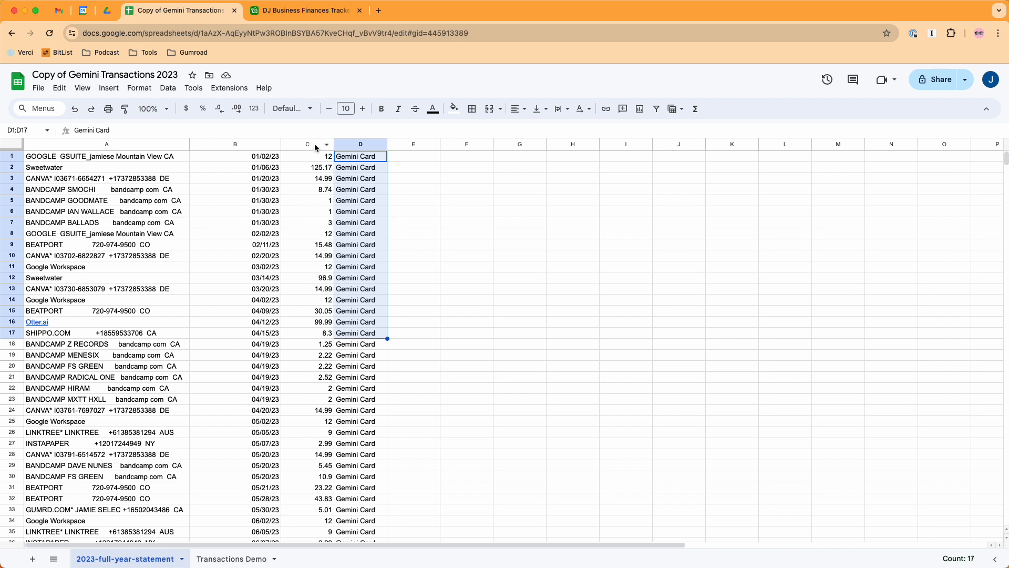
{"action": "left_click_drag", "start_coordinate": [124, 182], "coordinate": [137, 342]}
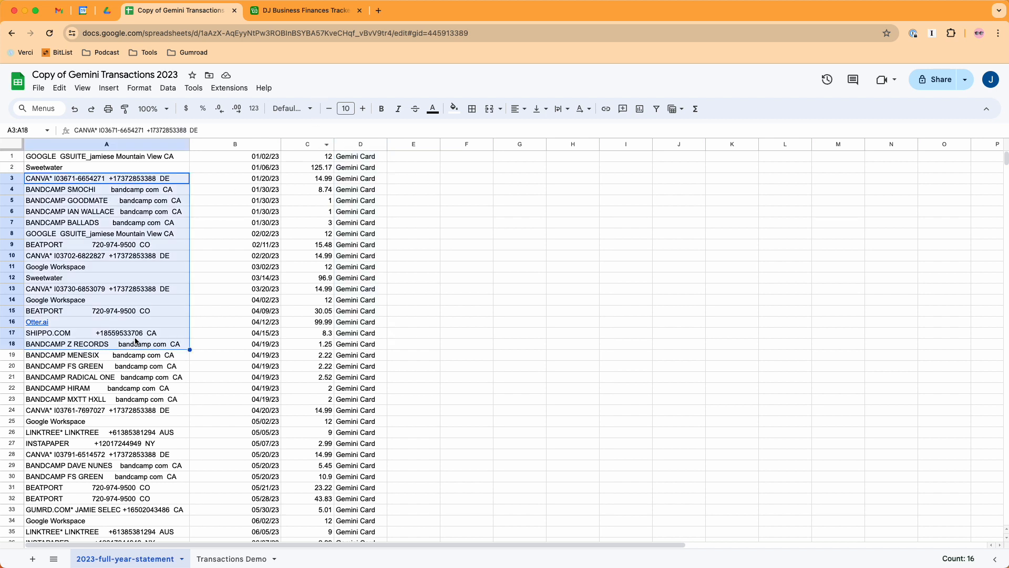
{"action": "left_click_drag", "start_coordinate": [247, 266], "coordinate": [229, 319]}
{"action": "left_click_drag", "start_coordinate": [308, 246], "coordinate": [312, 322]}
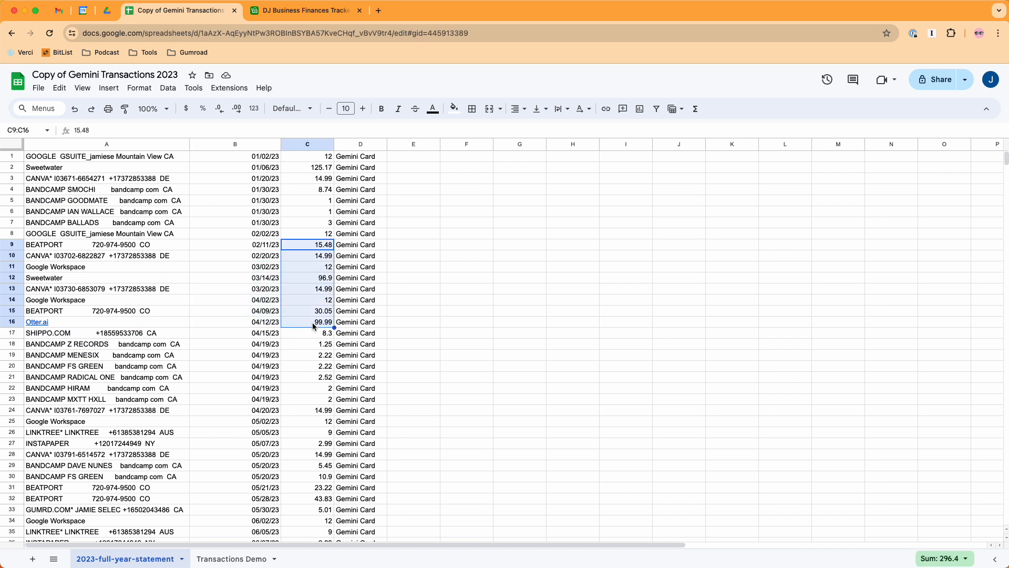
{"action": "left_click_drag", "start_coordinate": [353, 234], "coordinate": [354, 344]}
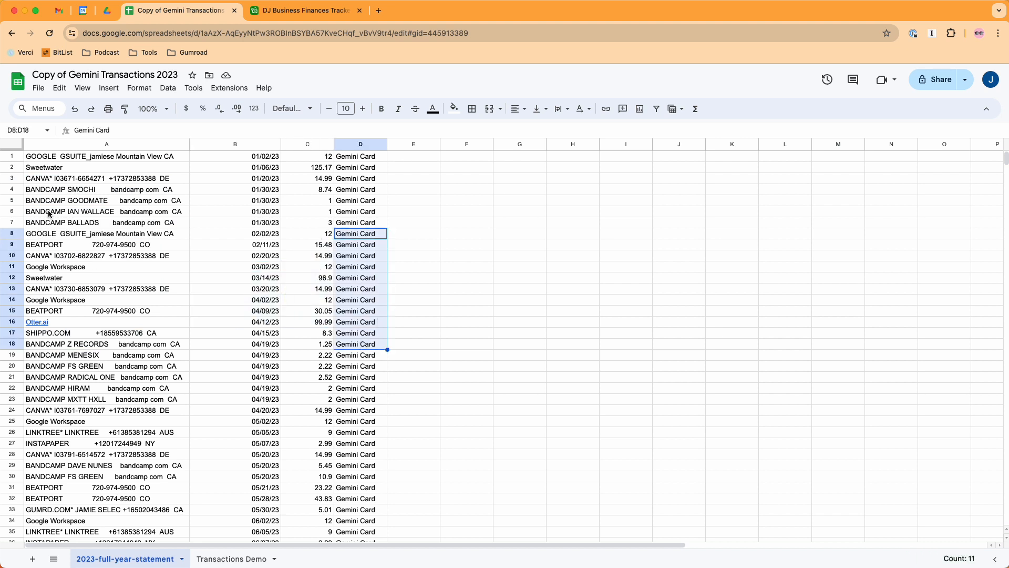
{"action": "left_click_drag", "start_coordinate": [59, 194], "coordinate": [58, 239]}
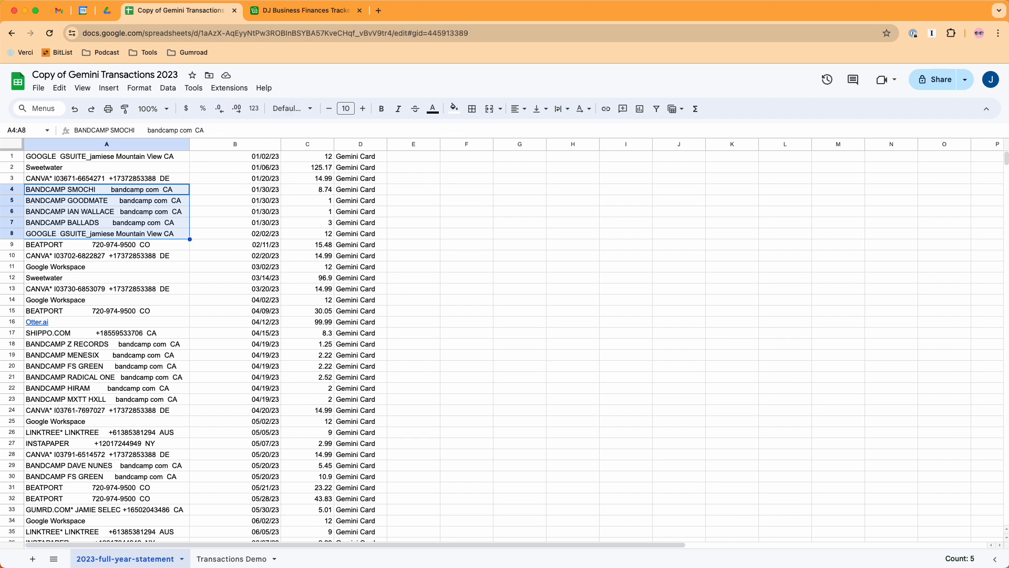
- Return to the Airtable finances base, turn off the Add Advertising automation and delete it
{"action": "left_click", "coordinate": [308, 13]}
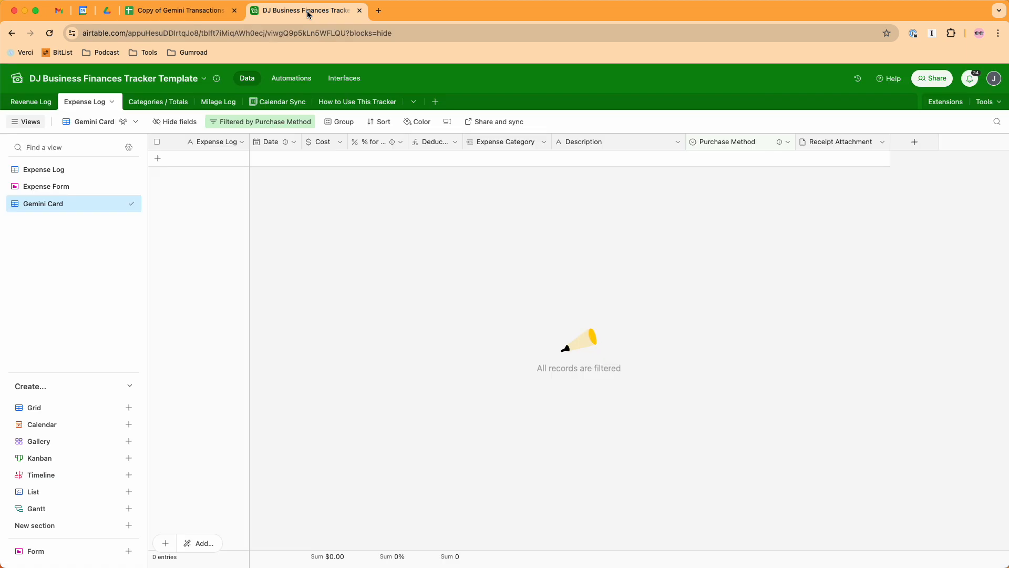
{"action": "left_click", "coordinate": [293, 79]}
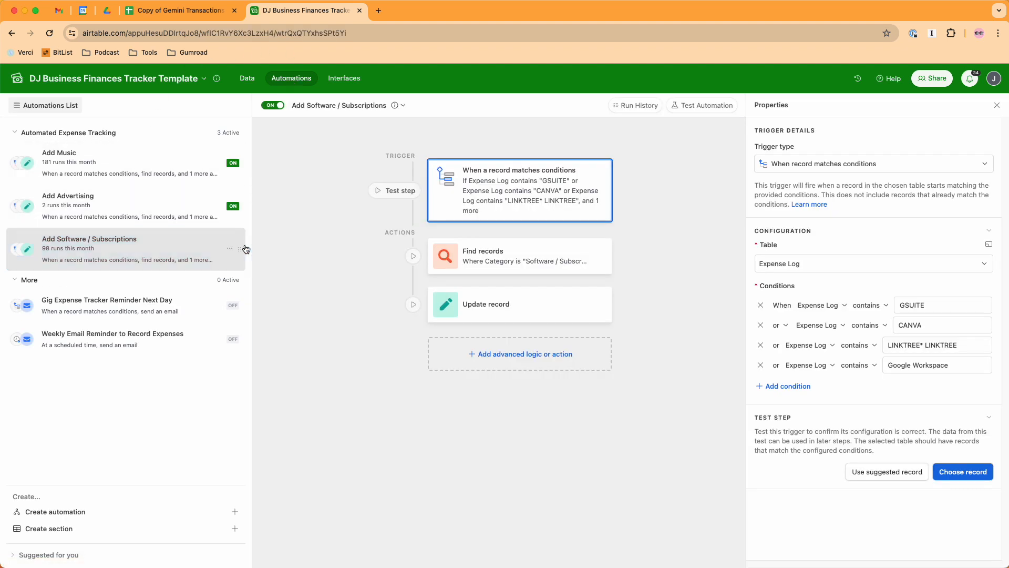
{"action": "left_click", "coordinate": [142, 205]}
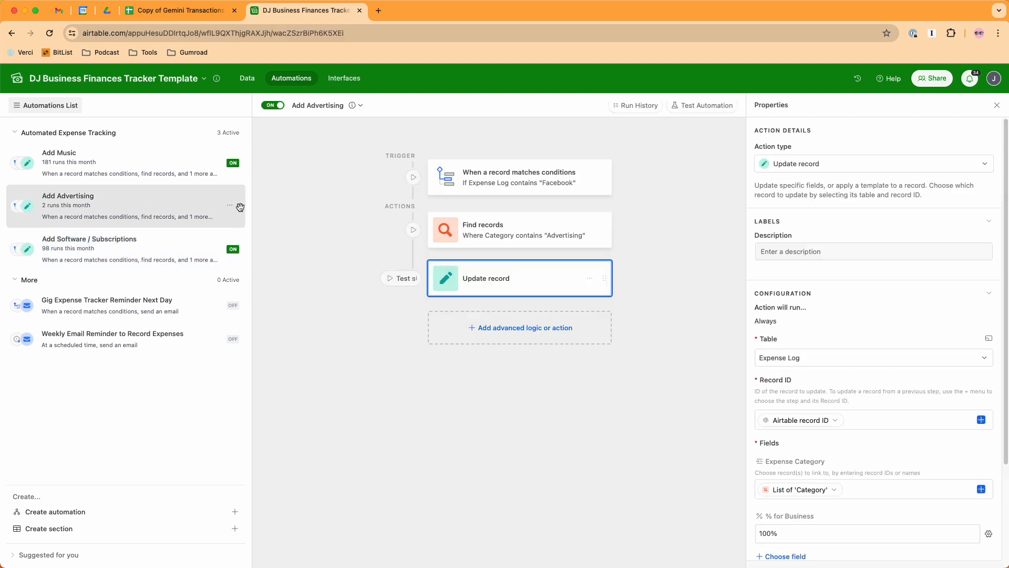
{"action": "left_click", "coordinate": [230, 206]}
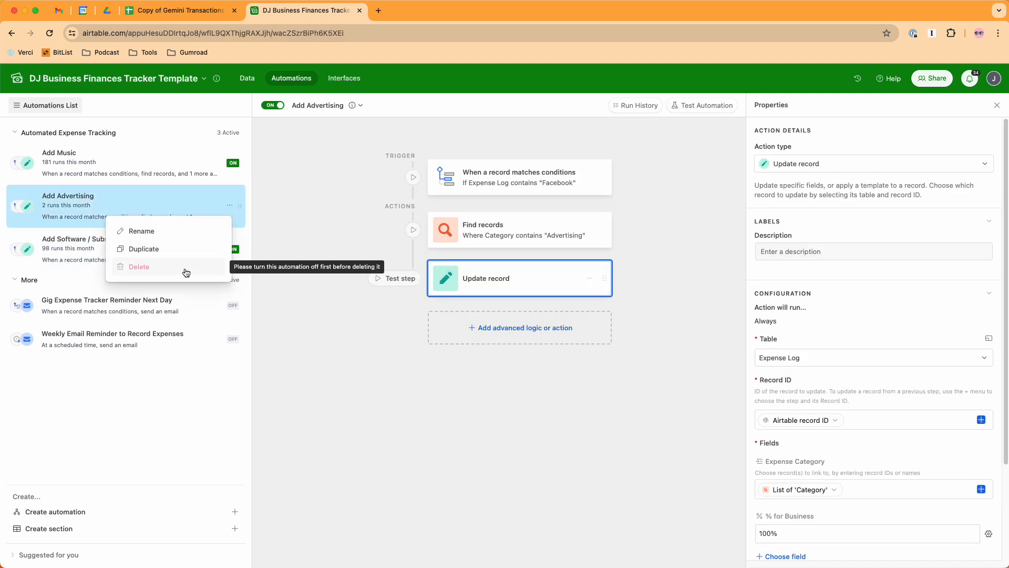
{"action": "left_click", "coordinate": [277, 106]}
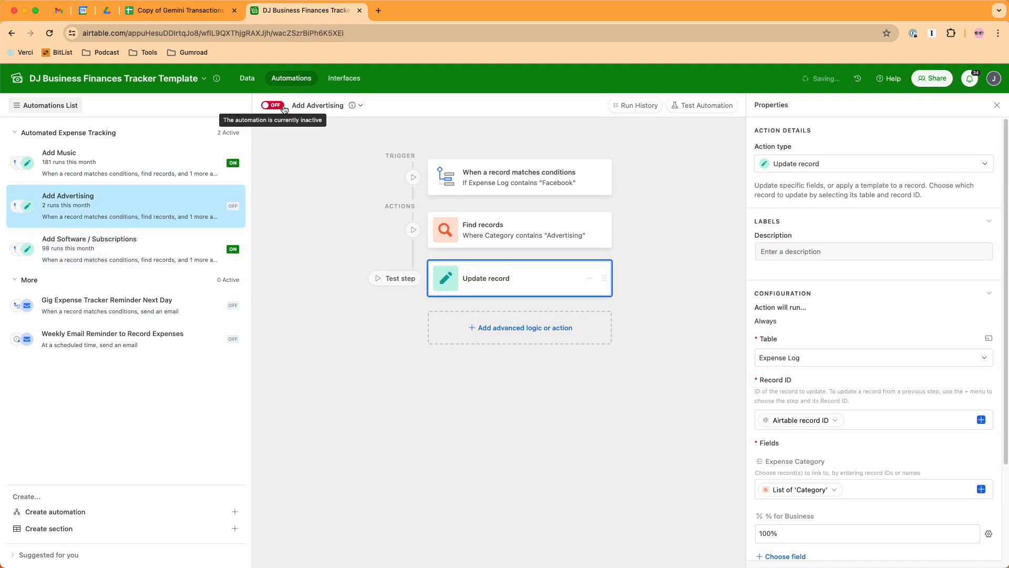
{"action": "left_click", "coordinate": [229, 205]}
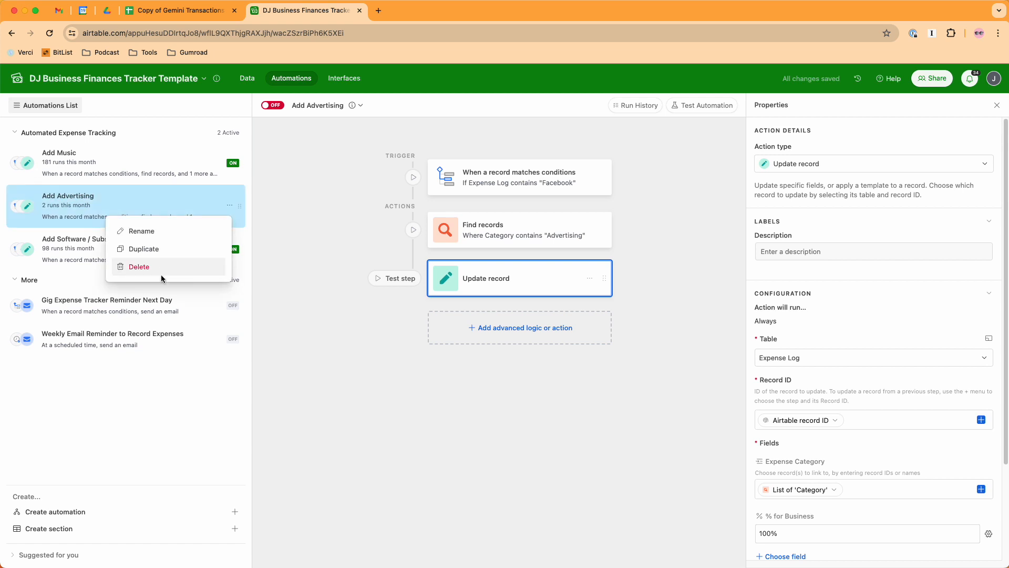
{"action": "left_click", "coordinate": [215, 266]}
{"action": "left_click", "coordinate": [329, 251]}
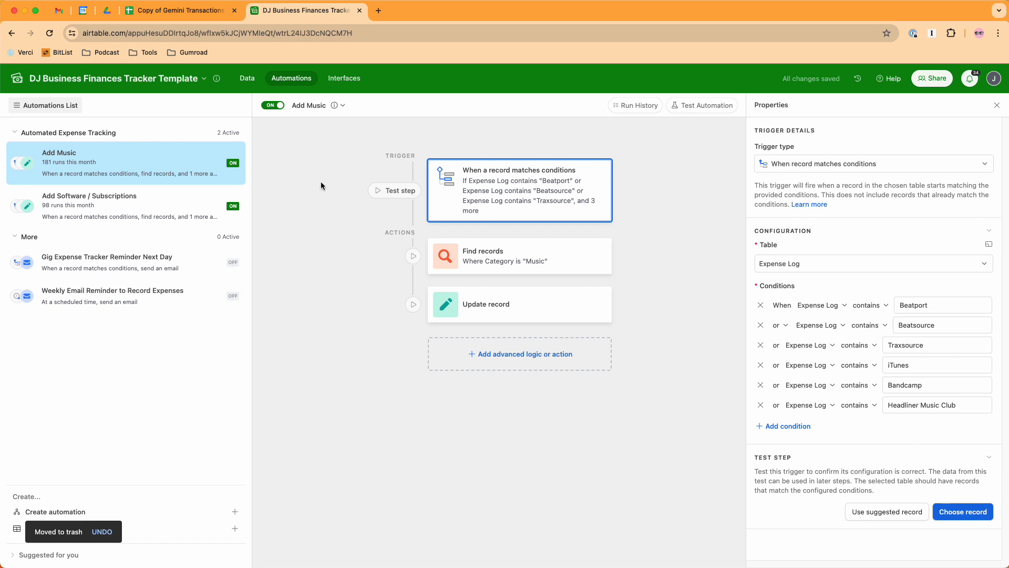
- Create a new automation triggered when a record matches conditions, using the Expense Log table
{"action": "left_click", "coordinate": [150, 512]}
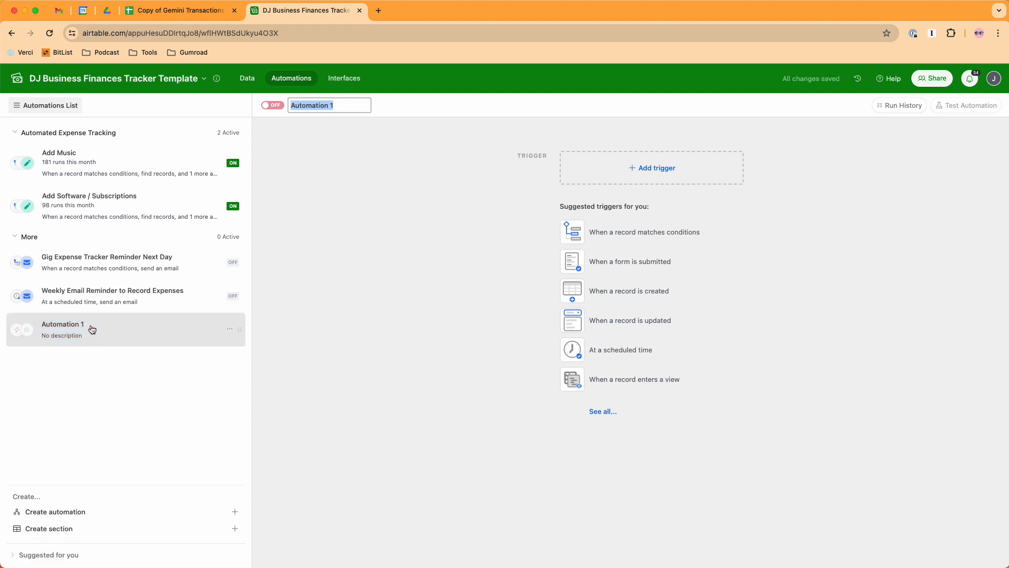
{"action": "left_click", "coordinate": [626, 232]}
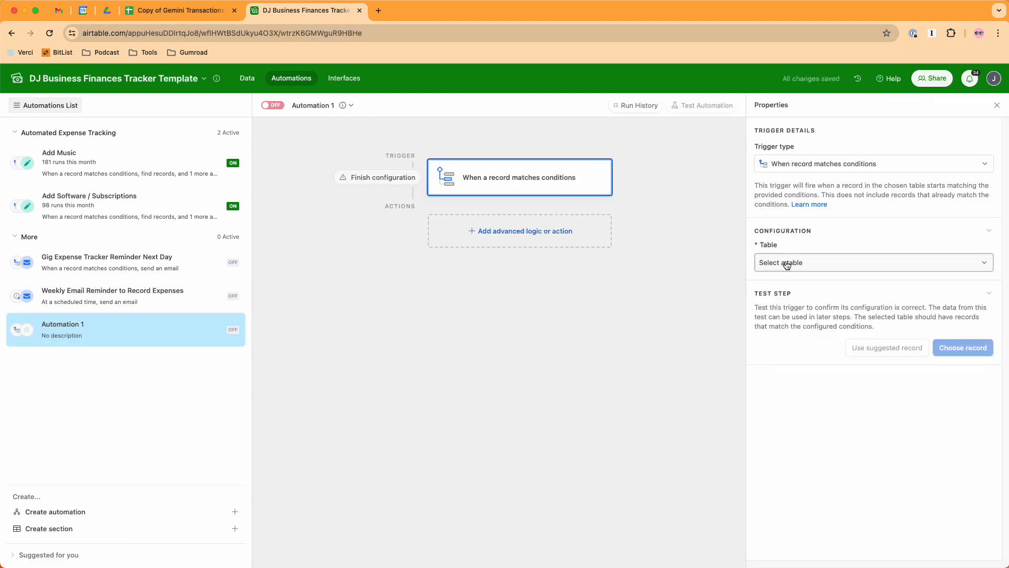
{"action": "left_click", "coordinate": [786, 262]}
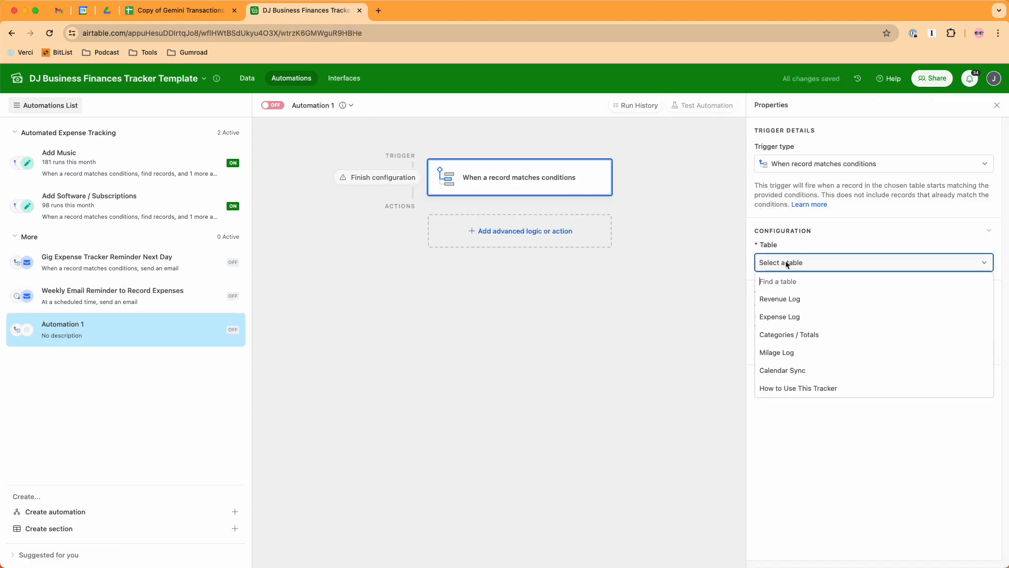
{"action": "left_click", "coordinate": [677, 184]}
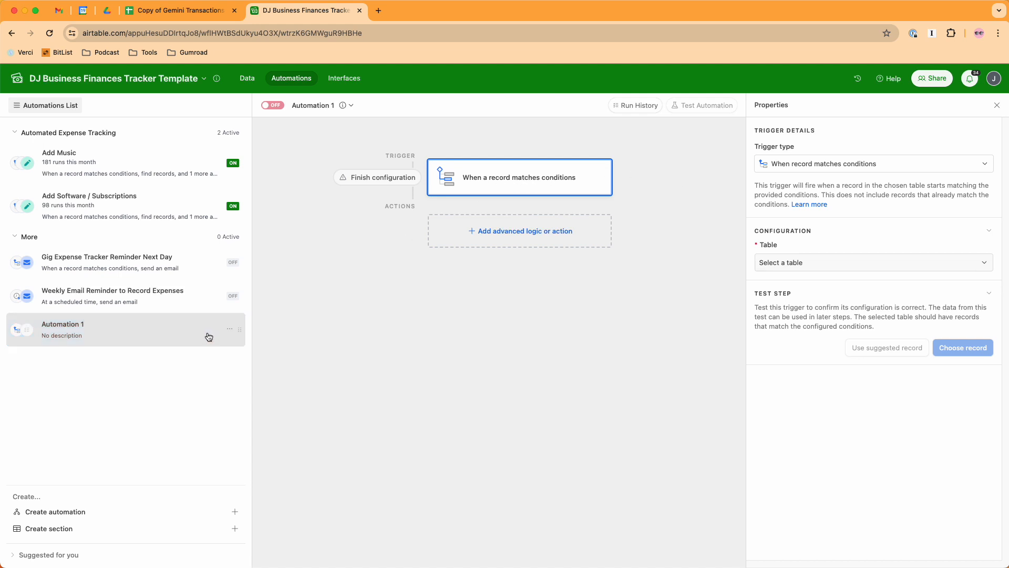
{"action": "left_click", "coordinate": [785, 267]}
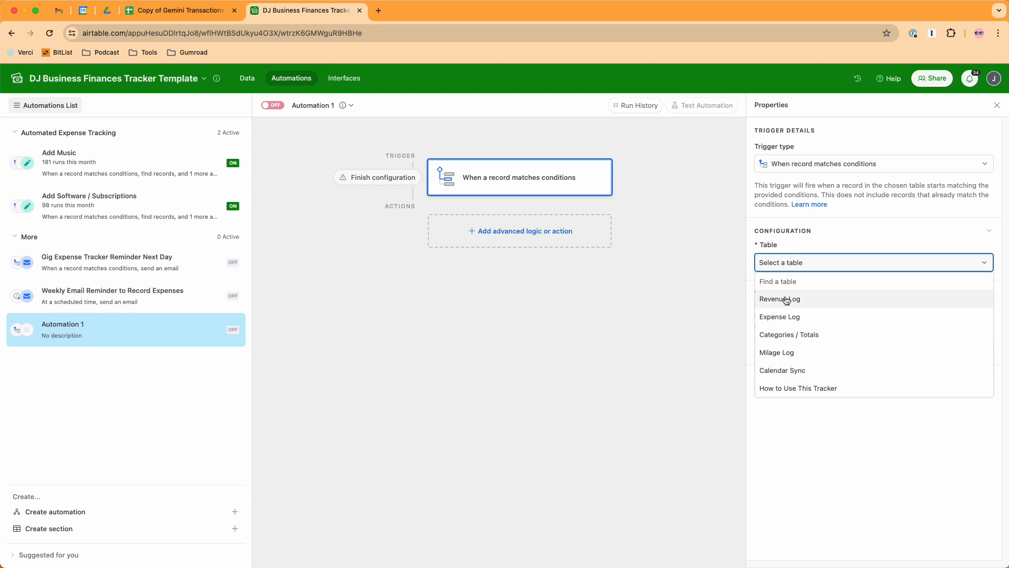
{"action": "left_click", "coordinate": [783, 316]}
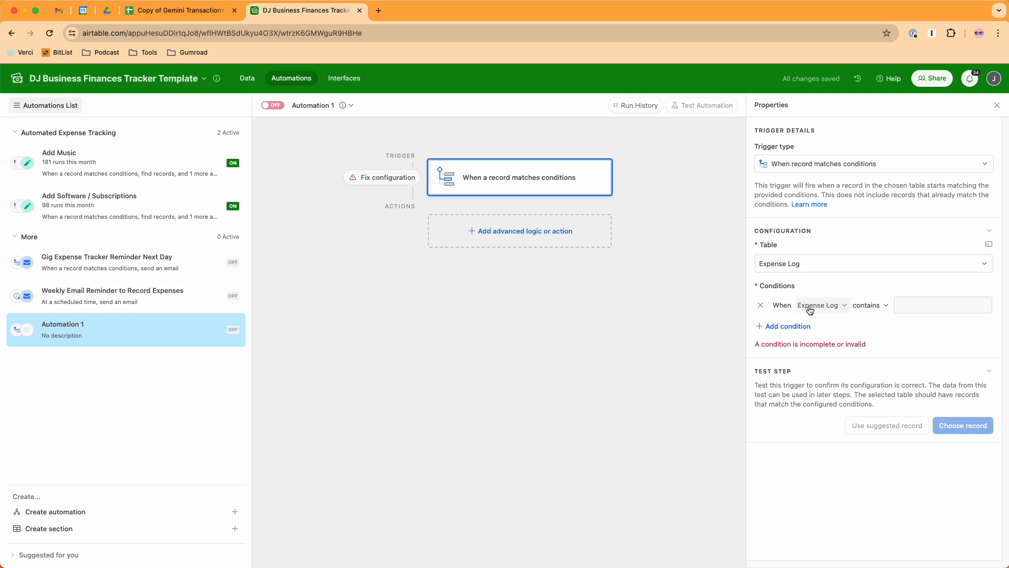
- Set the trigger's first condition to Expense Log contains "Facebook"
{"action": "left_click", "coordinate": [912, 305]}
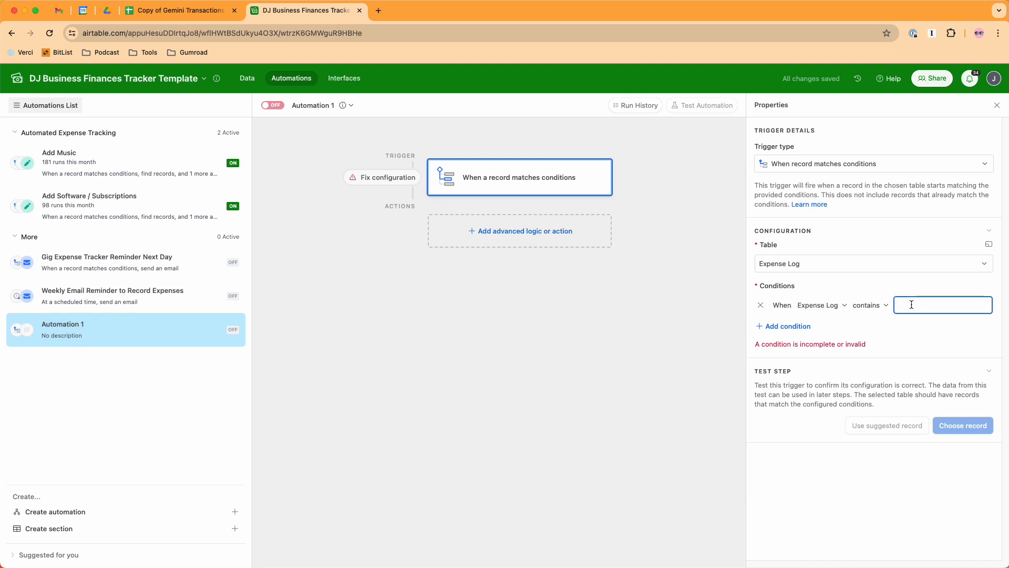
{"action": "type", "text": "FAce"}
{"action": "key", "text": "BackSpace"}
{"action": "key", "text": "BackSpace"}
{"action": "key", "text": "BackSpace"}
{"action": "type", "text": "ace"}
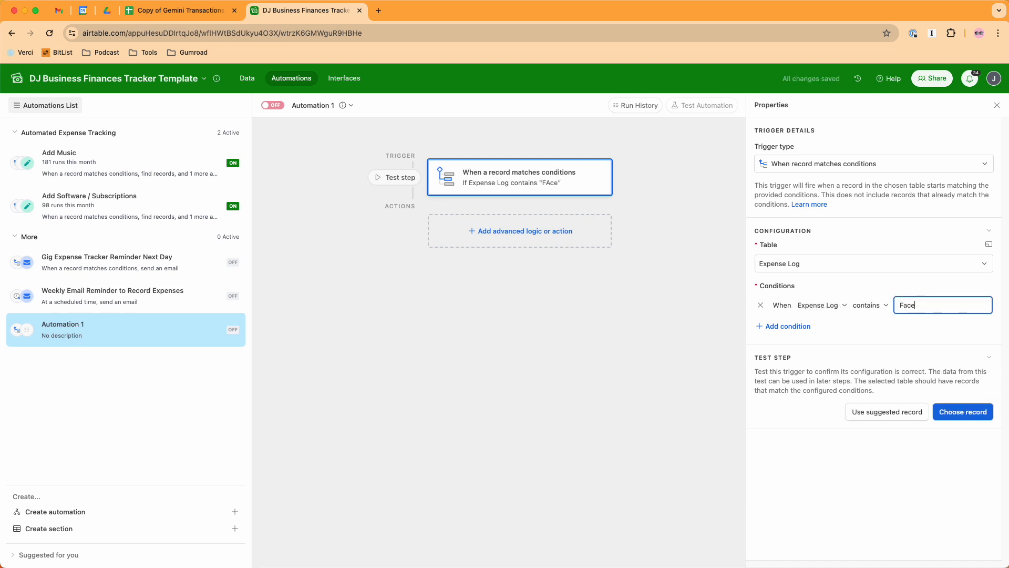
{"action": "type", "text": "book"}
- Add two more trigger conditions: Expense Log contains "Twitter" and Expense Log contains "TikTok"
{"action": "left_click", "coordinate": [797, 327]}
{"action": "left_click", "coordinate": [916, 324]}
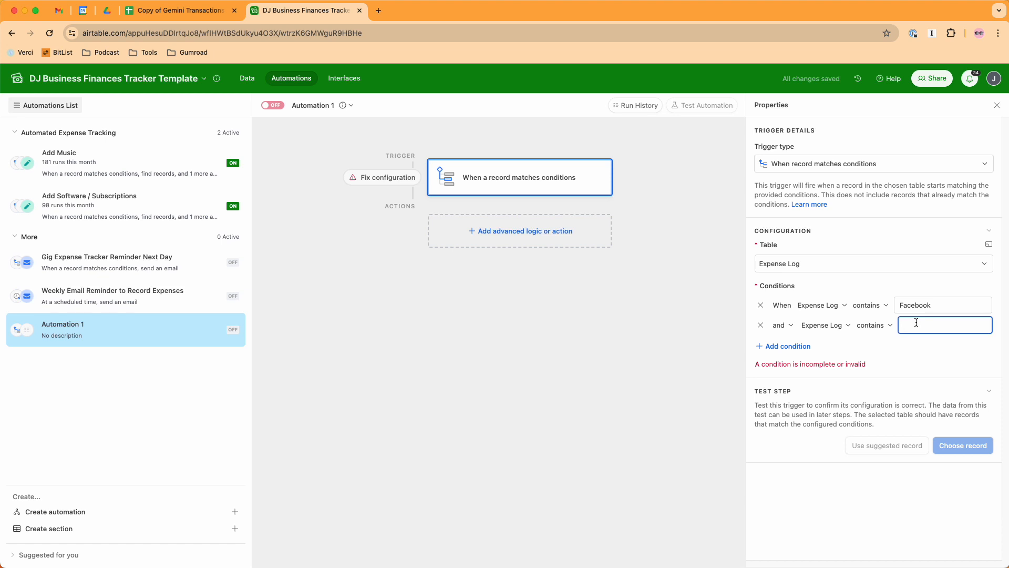
{"action": "type", "text": "Twitter"}
{"action": "left_click", "coordinate": [805, 346]}
{"action": "left_click", "coordinate": [917, 345]}
{"action": "type", "text": "Tok"}
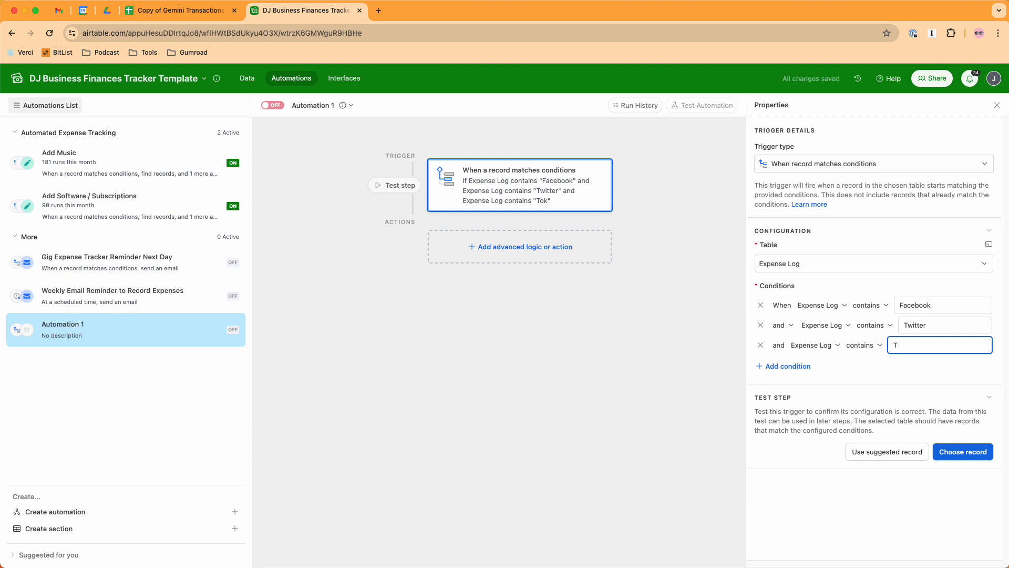
{"action": "key", "text": "BackSpace"}
{"action": "key", "text": "BackSpace"}
{"action": "type", "text": "ikTok"}
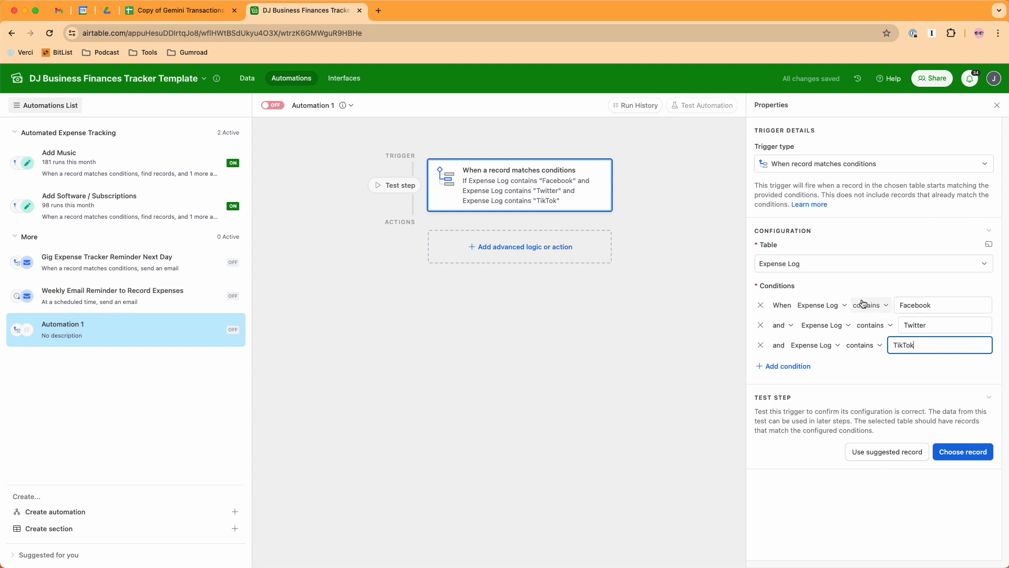
- Add a Find records action that searches the Categories / Totals table based on a condition
{"action": "left_click", "coordinate": [550, 255]}
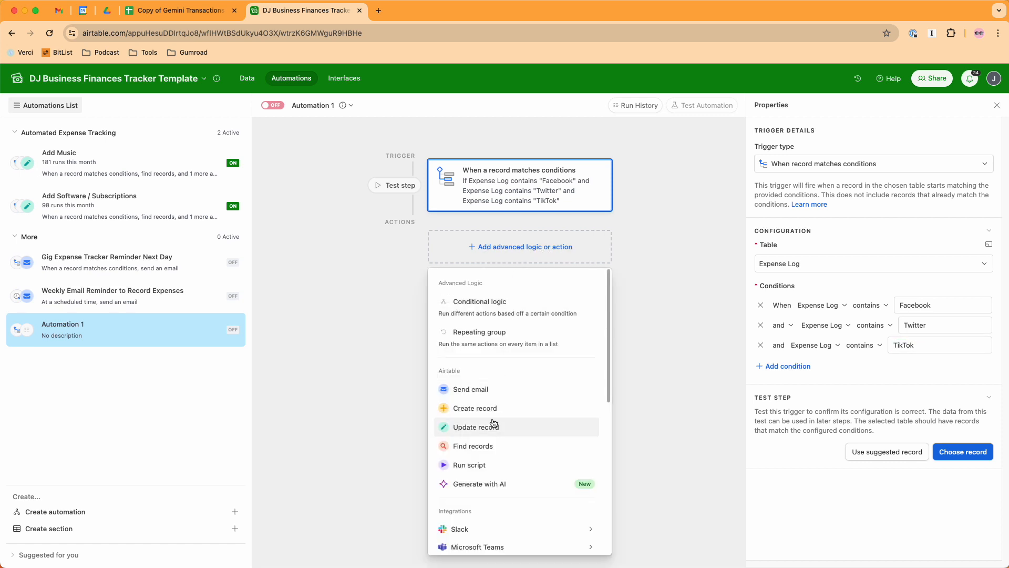
{"action": "left_click", "coordinate": [480, 442]}
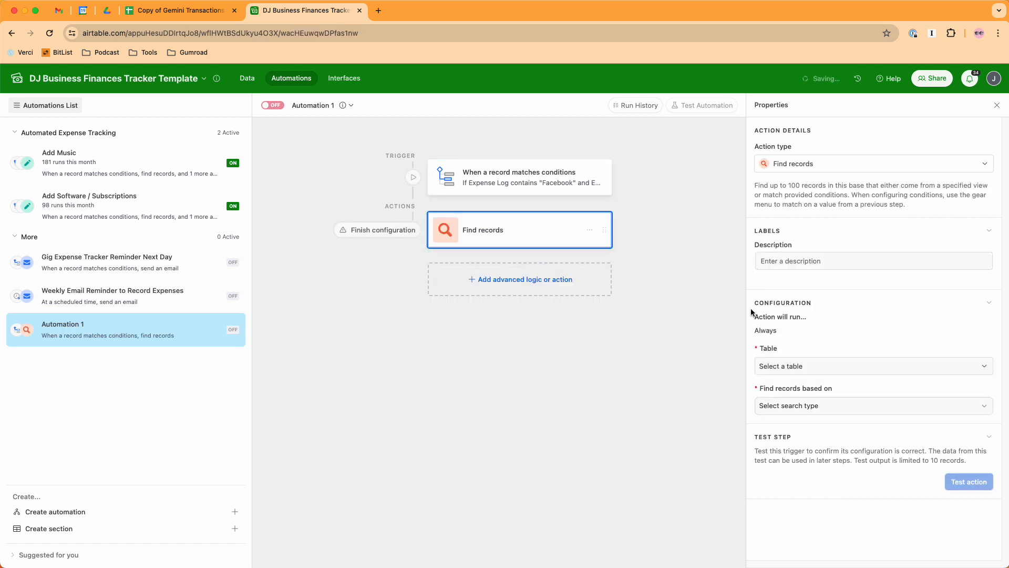
{"action": "left_click", "coordinate": [784, 365]}
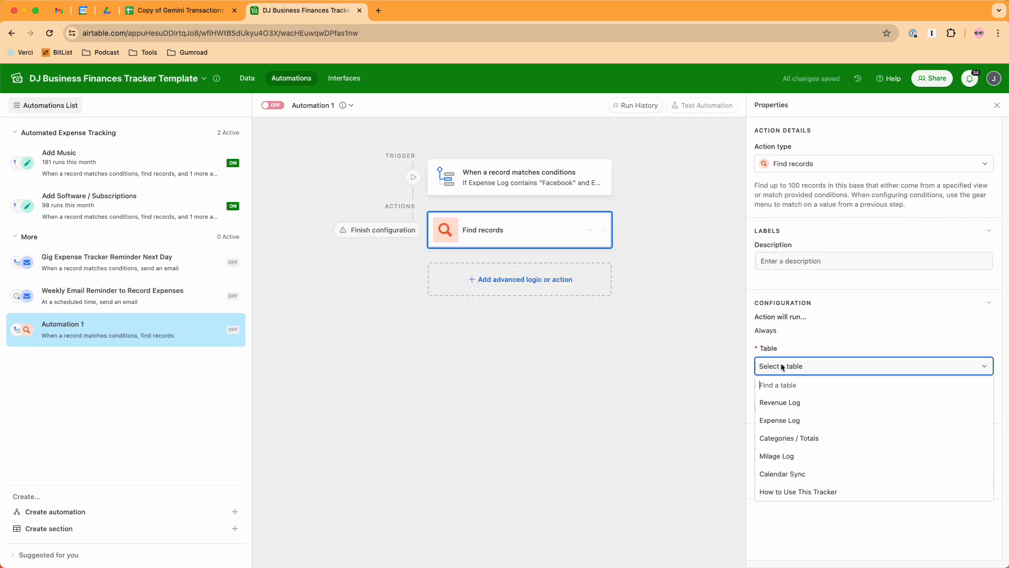
{"action": "left_click", "coordinate": [794, 440]}
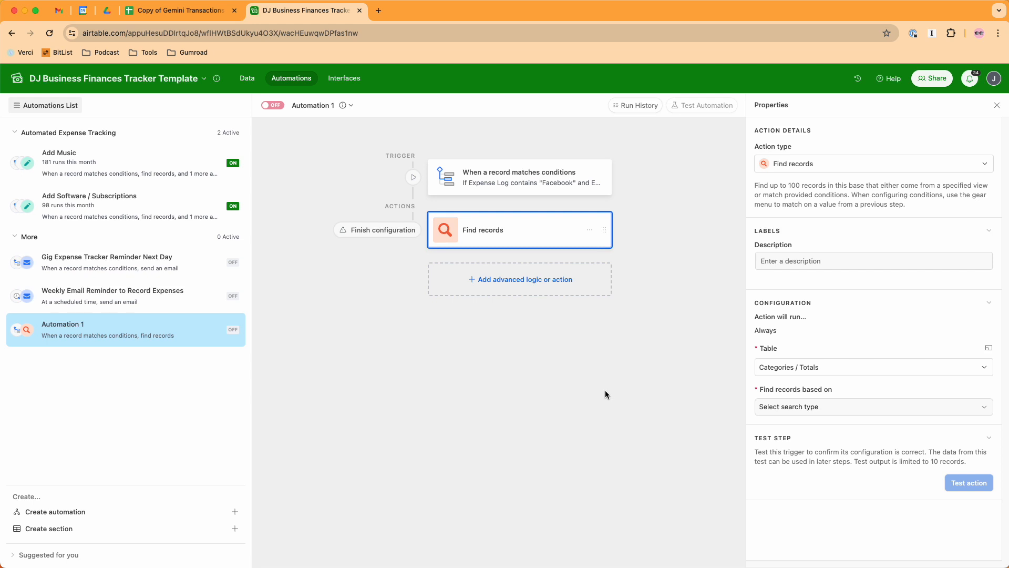
{"action": "left_click", "coordinate": [789, 410]}
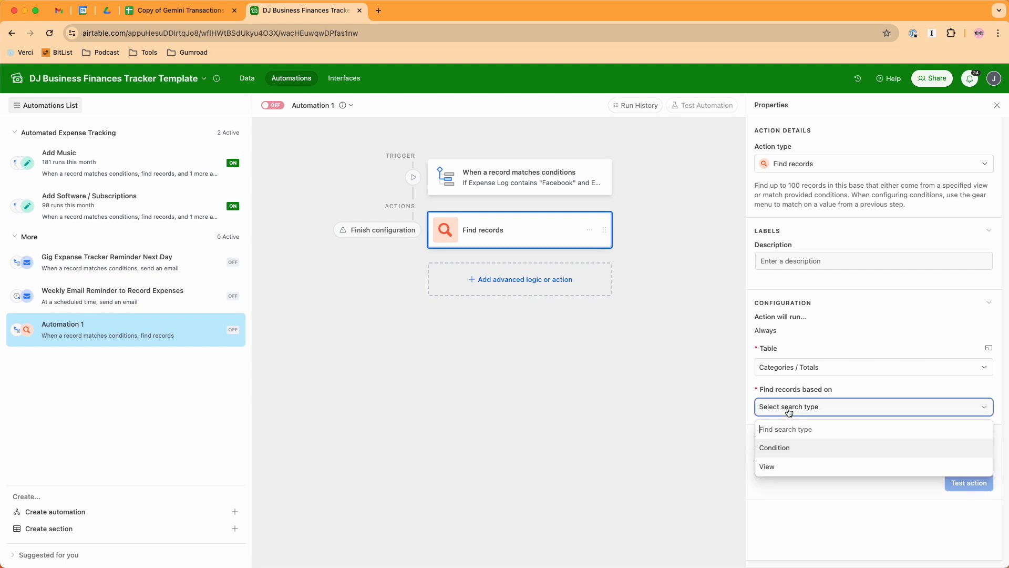
{"action": "left_click", "coordinate": [783, 447]}
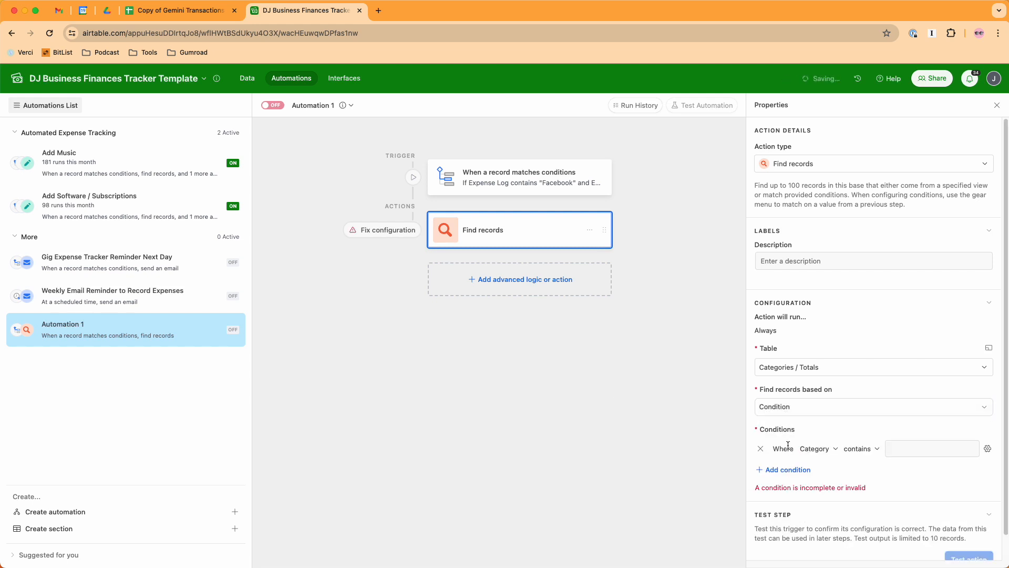
- Set the Find records condition to Category is "Advertising"
{"action": "left_click", "coordinate": [908, 446]}
{"action": "left_click", "coordinate": [908, 447]}
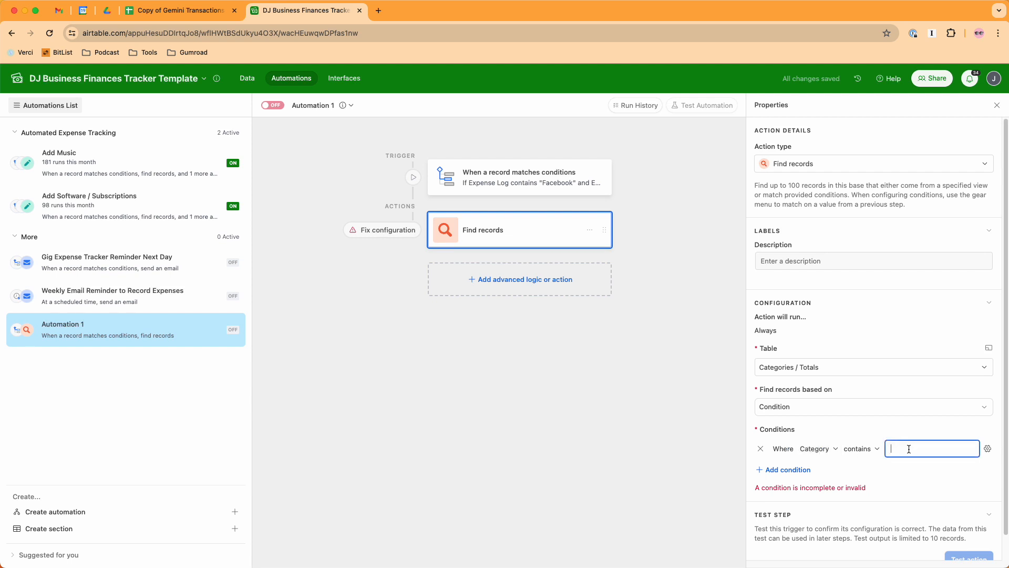
{"action": "left_click", "coordinate": [871, 450]}
{"action": "left_click", "coordinate": [887, 372]}
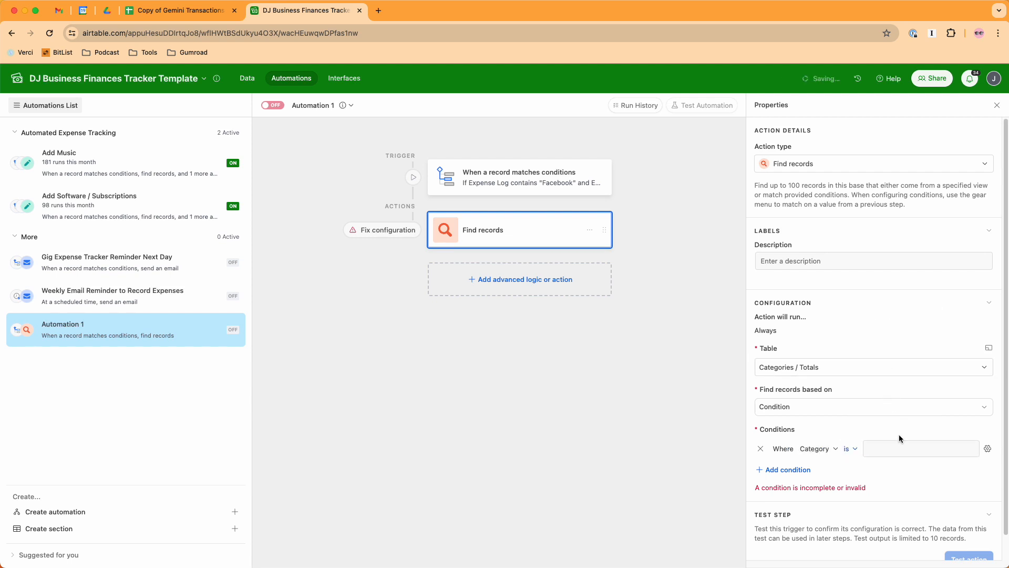
{"action": "left_click", "coordinate": [891, 448]}
{"action": "type", "text": "Adv"}
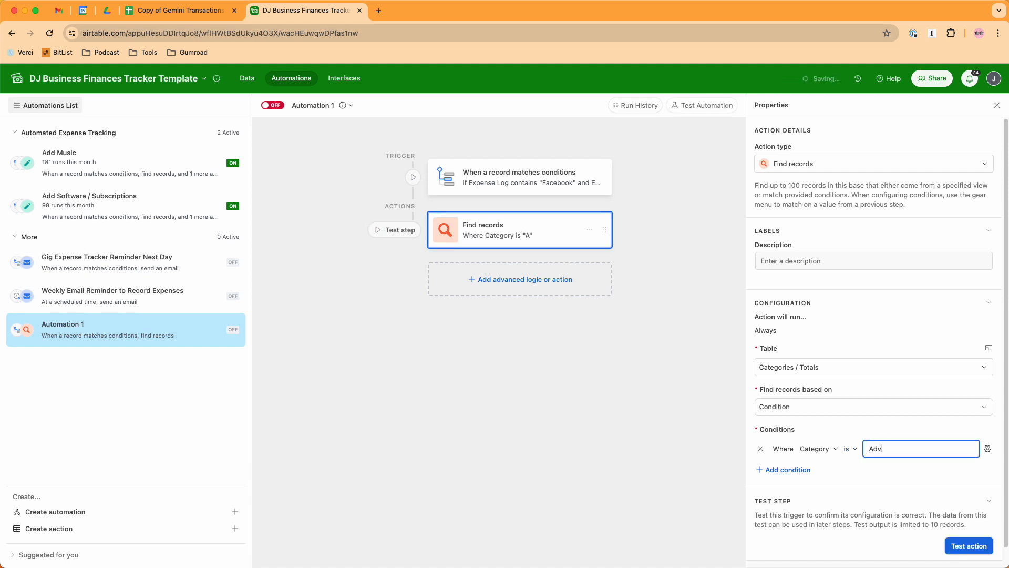
{"action": "type", "text": "ertising"}
- Add an Update record action on the Expense Log table, using the trigger record's Airtable record ID as the Record ID
{"action": "left_click", "coordinate": [540, 280]}
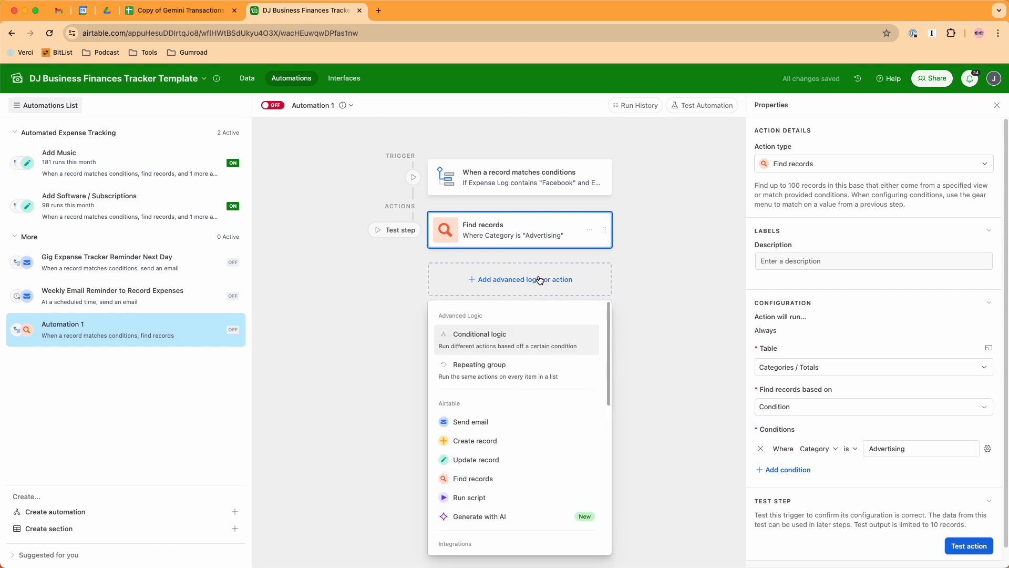
{"action": "left_click", "coordinate": [509, 462]}
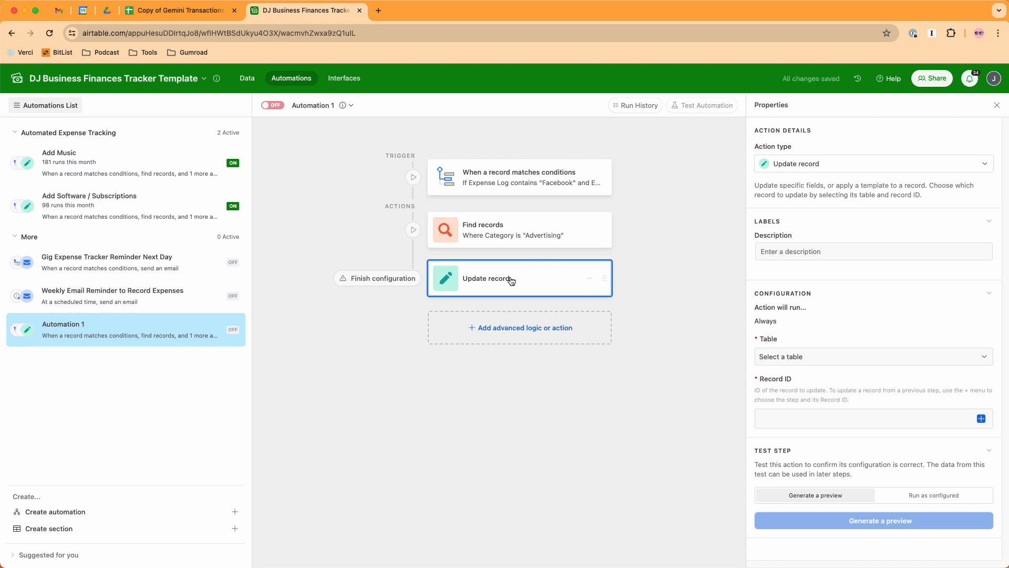
{"action": "left_click", "coordinate": [812, 356]}
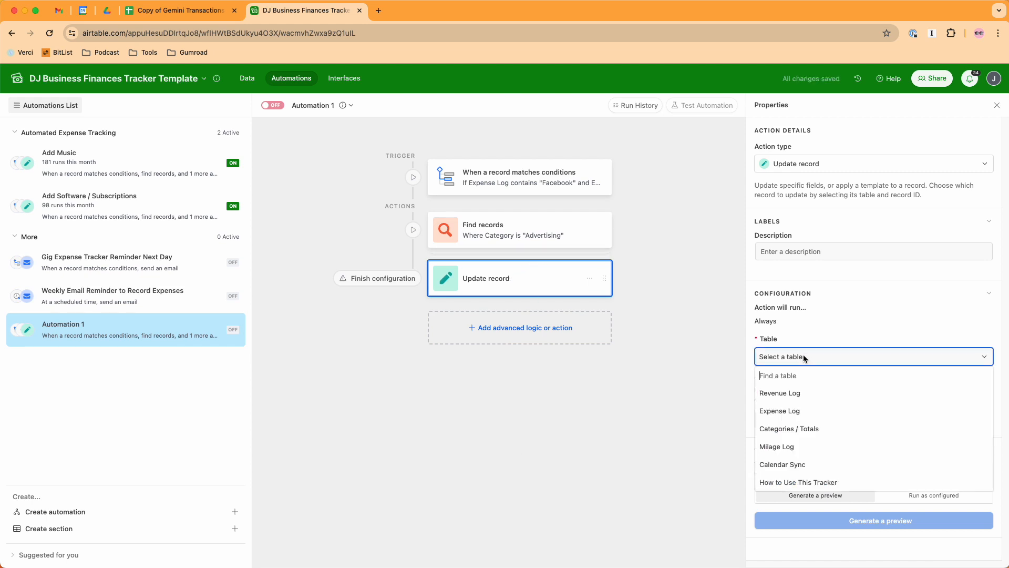
{"action": "left_click", "coordinate": [786, 415]}
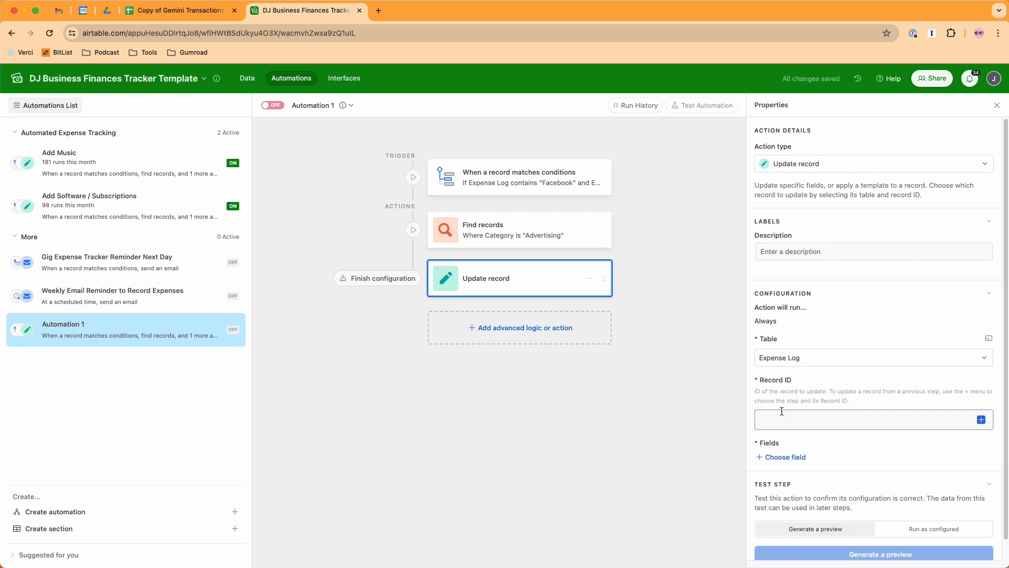
{"action": "left_click", "coordinate": [781, 411]}
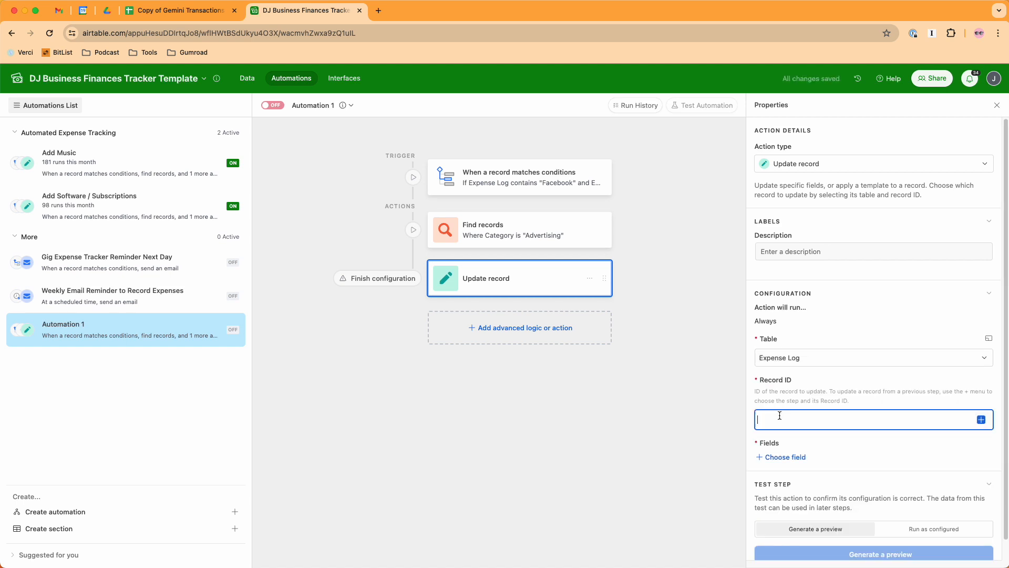
{"action": "left_click", "coordinate": [980, 419]}
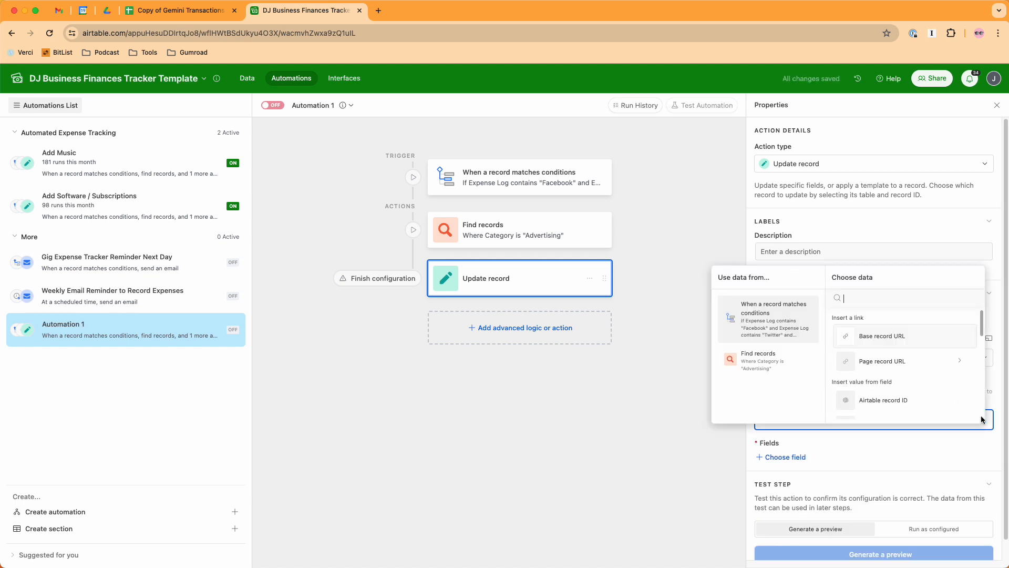
{"action": "left_click", "coordinate": [874, 401]}
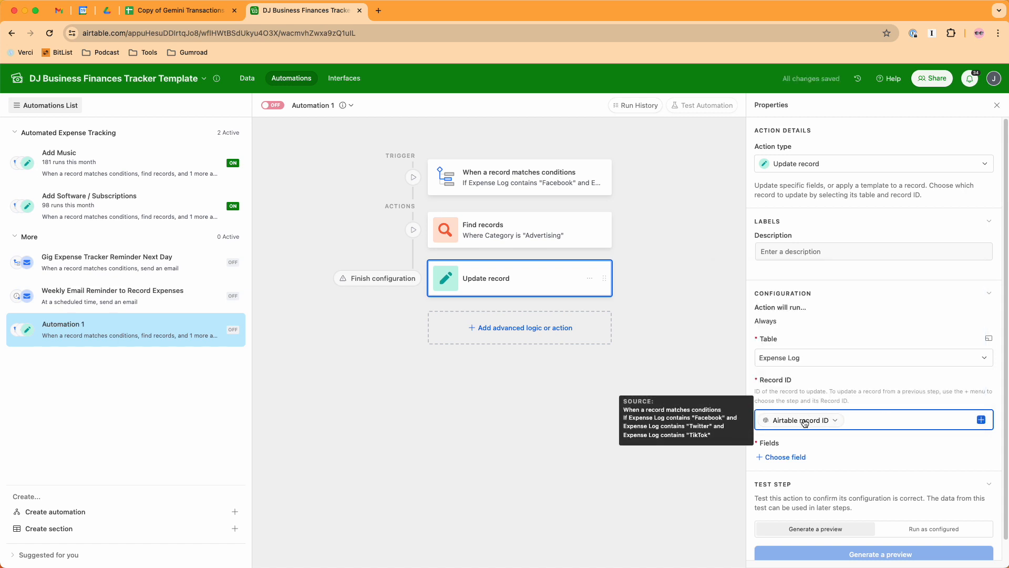
- Add the Expense Category field to the update and fill it with the list of Category values from the Find records action
{"action": "left_click", "coordinate": [782, 458]}
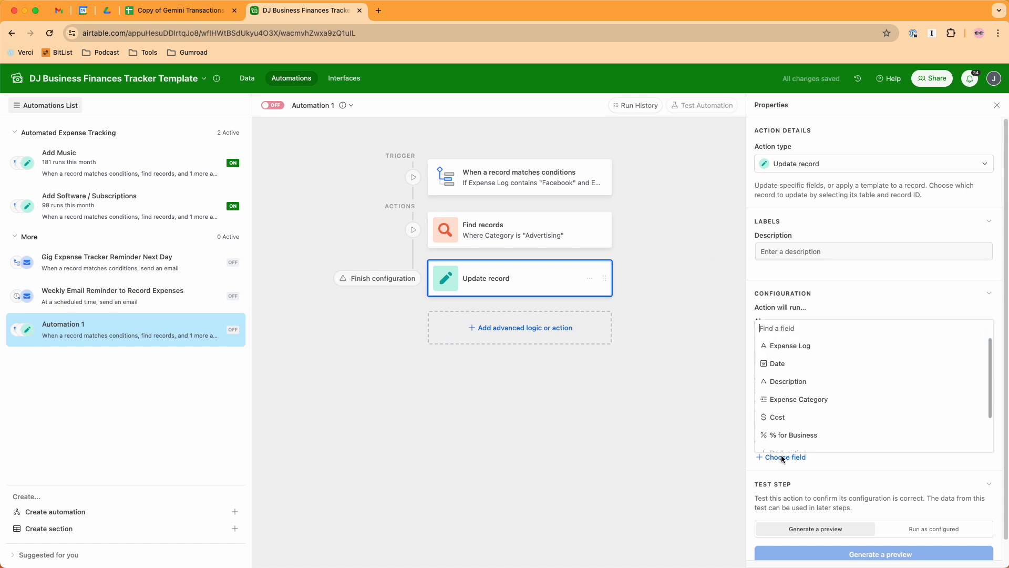
{"action": "left_click", "coordinate": [787, 399]}
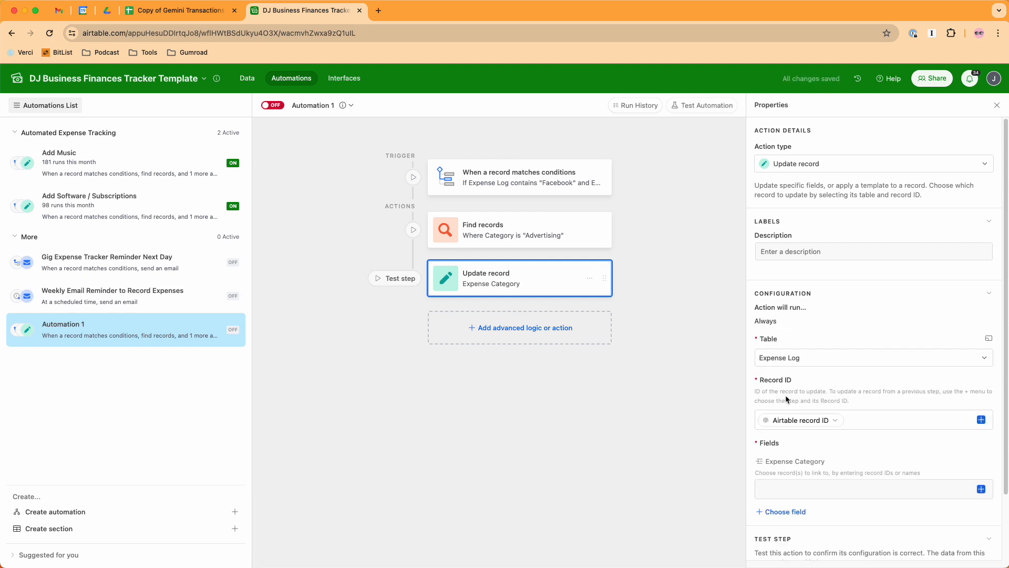
{"action": "left_click", "coordinate": [821, 484]}
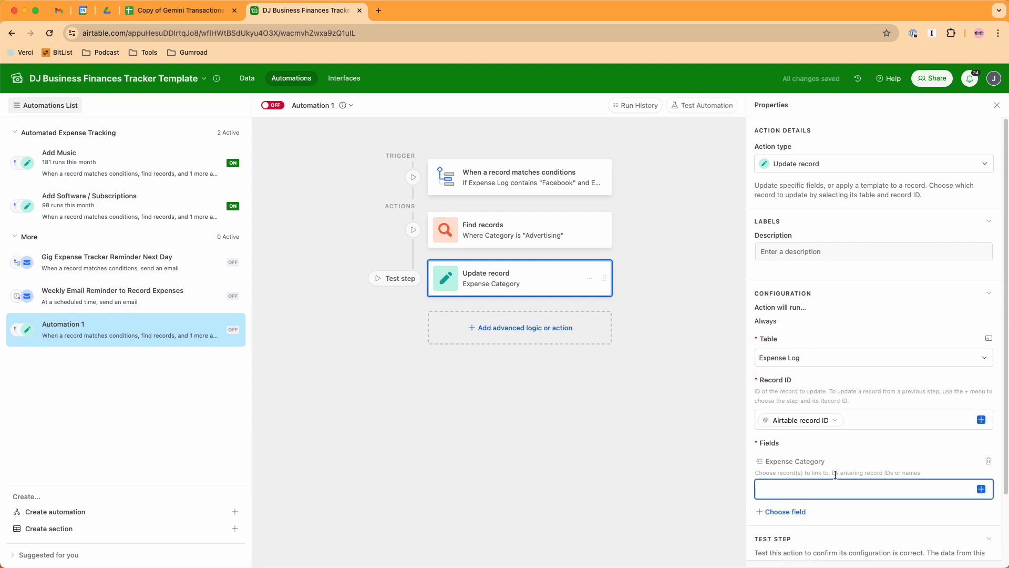
{"action": "left_click", "coordinate": [981, 489]}
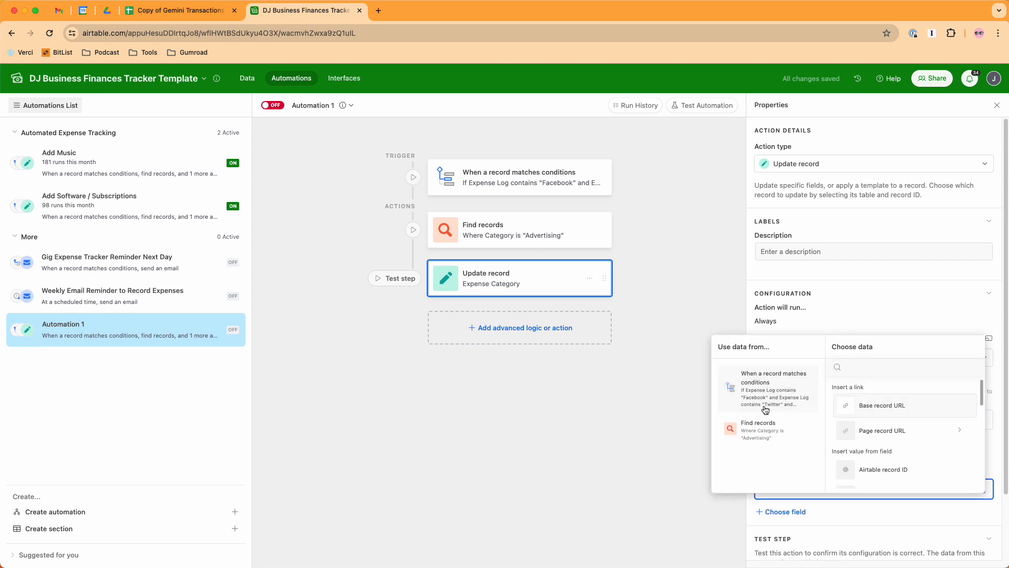
{"action": "left_click", "coordinate": [762, 432]}
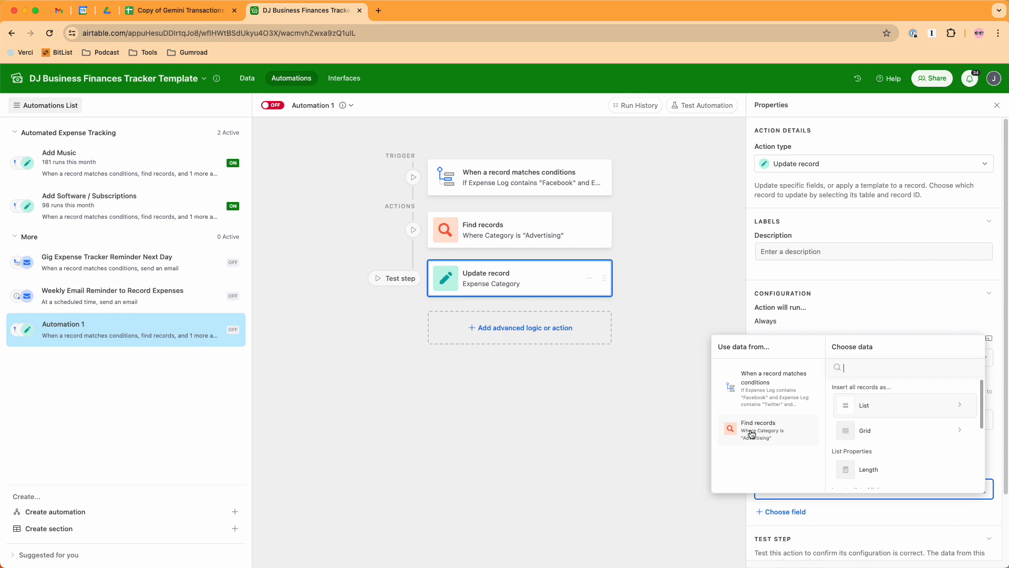
{"action": "scroll", "coordinate": [869, 420], "scroll_direction": "down", "scroll_amount": 5}
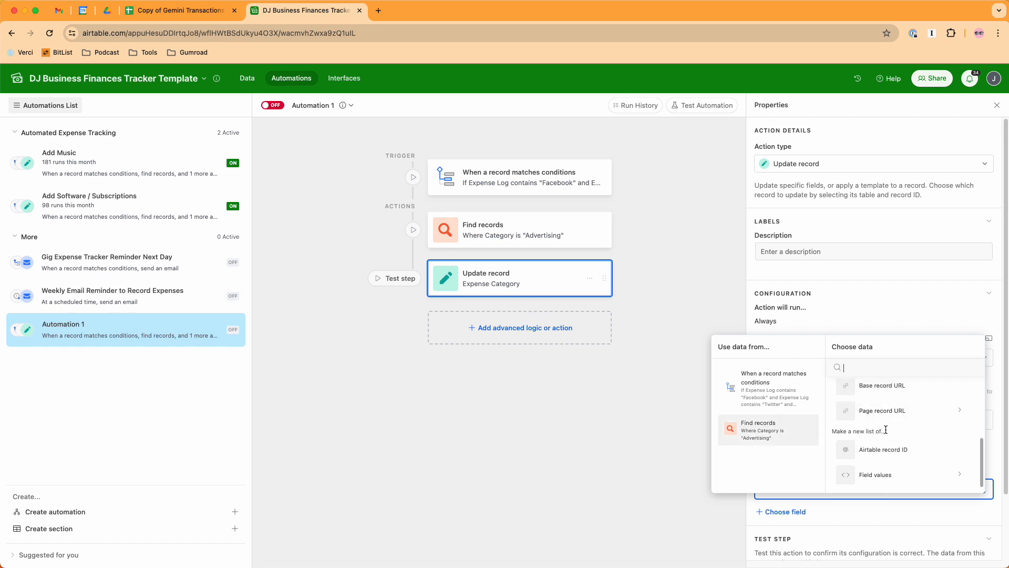
{"action": "left_click", "coordinate": [876, 479]}
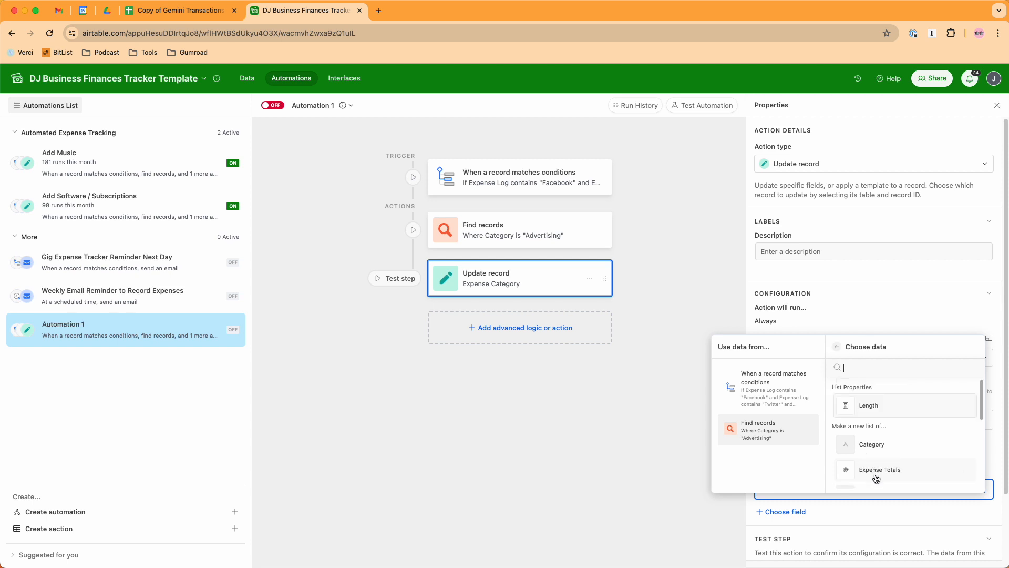
{"action": "left_click", "coordinate": [872, 445]}
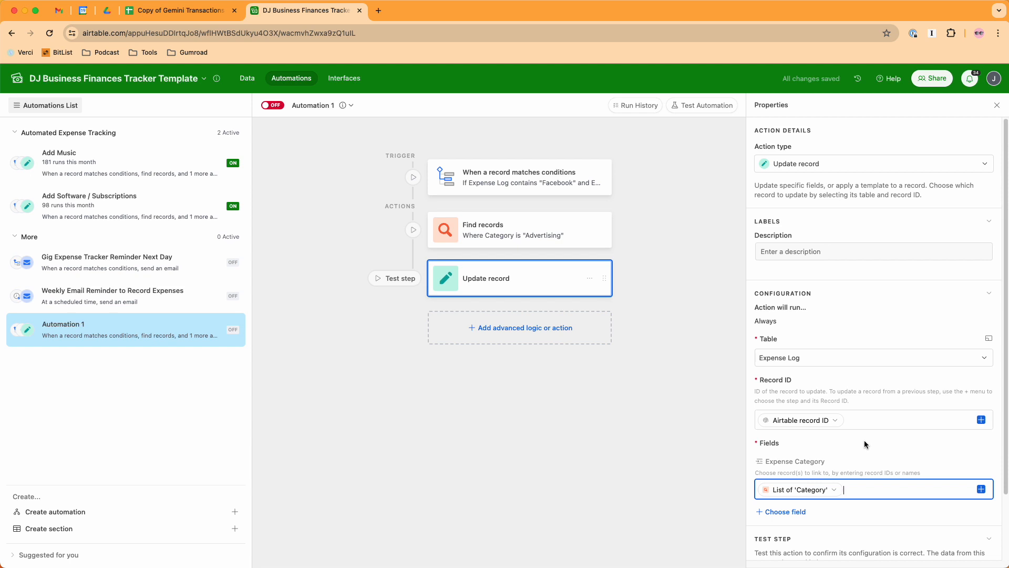
- Add the % for Business field to the record update and set it to 100%
{"action": "scroll", "coordinate": [864, 440], "scroll_direction": "down", "scroll_amount": 2}
{"action": "left_click", "coordinate": [785, 455]}
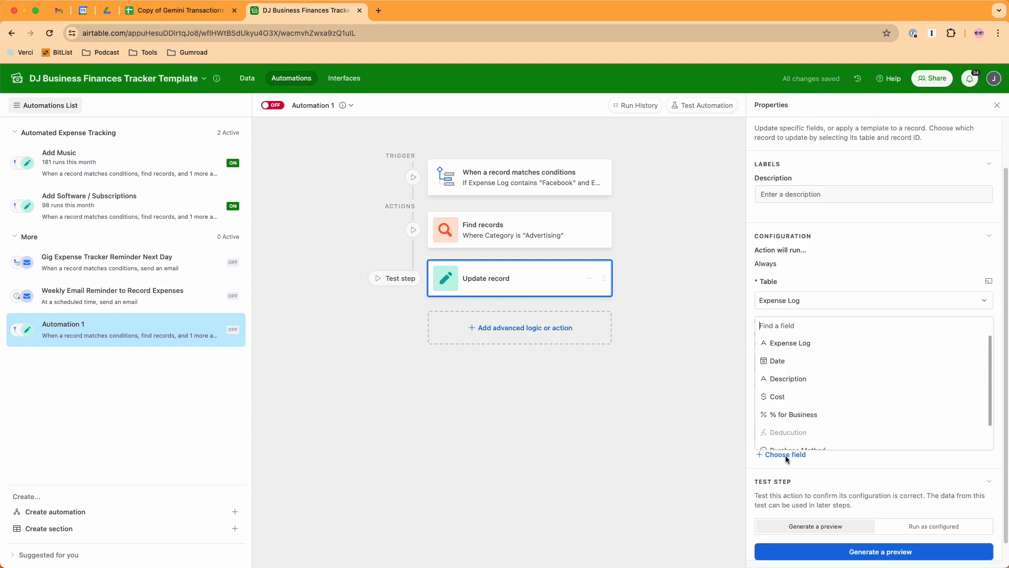
{"action": "left_click", "coordinate": [786, 415]}
{"action": "left_click", "coordinate": [802, 475]}
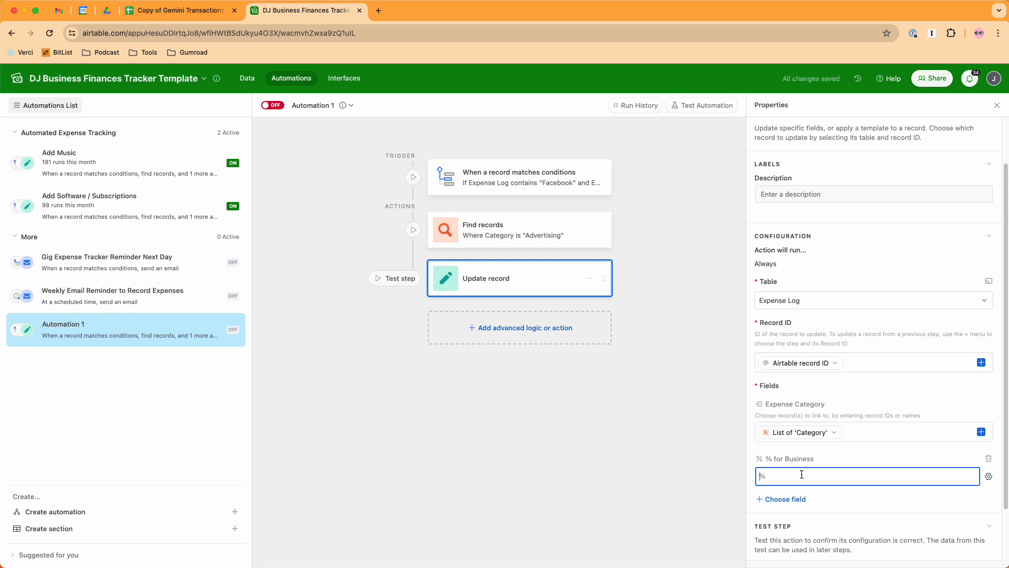
{"action": "type", "text": "100"}
- Add the Description field to the record update with the text "Advertising Expense"
{"action": "left_click", "coordinate": [780, 498]}
{"action": "left_click", "coordinate": [809, 431]}
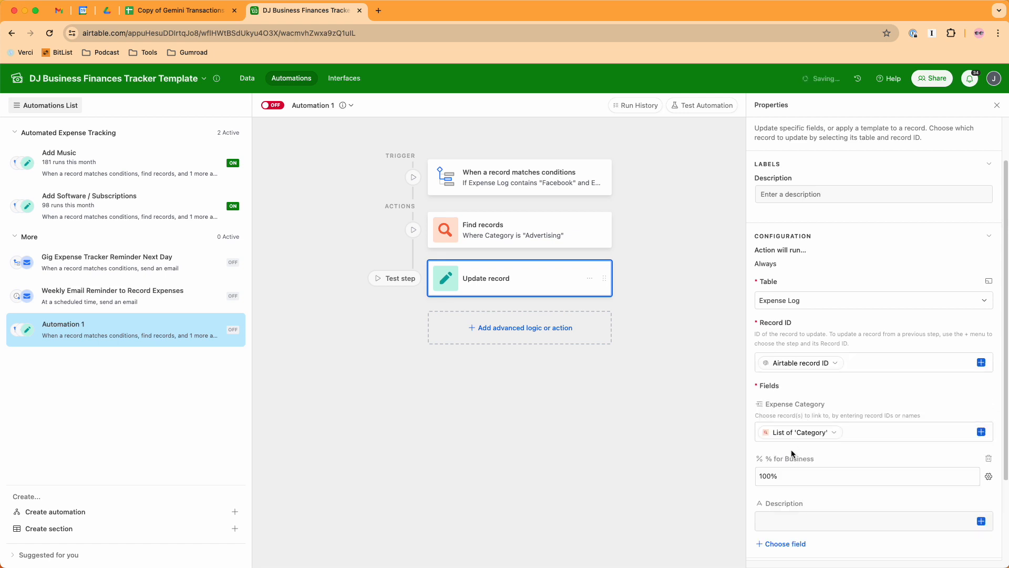
{"action": "left_click", "coordinate": [785, 496]}
{"action": "type", "text": "Adv"}
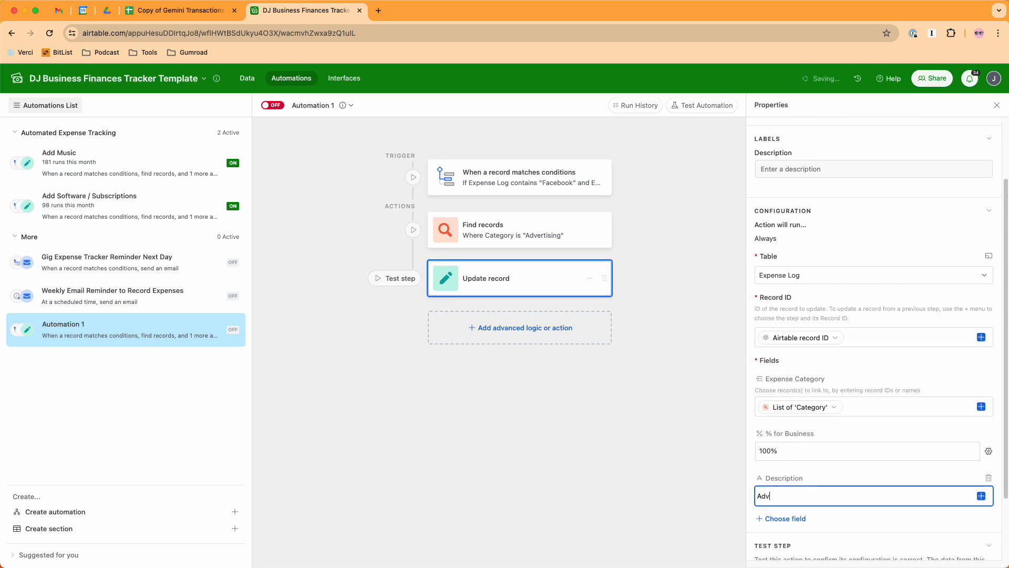
{"action": "type", "text": "ertsiing"}
{"action": "type", "text": "ising Ex"}
{"action": "type", "text": "pense"}
- Rename the new automation as "Add Advertising"
{"action": "left_click", "coordinate": [322, 104]}
{"action": "type", "text": "Add A"}
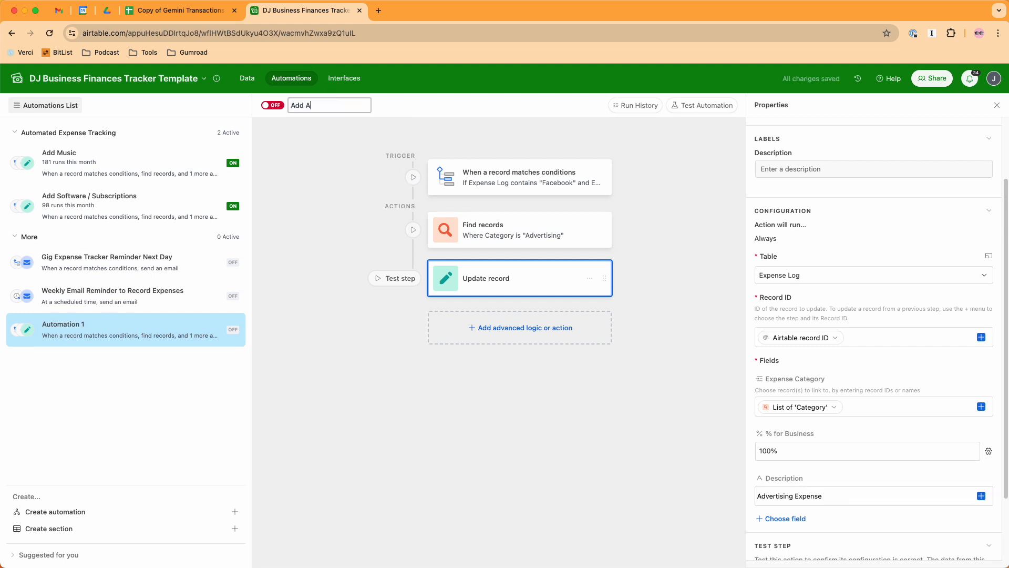
{"action": "type", "text": "dvertising"}
{"action": "key", "text": "Return"}
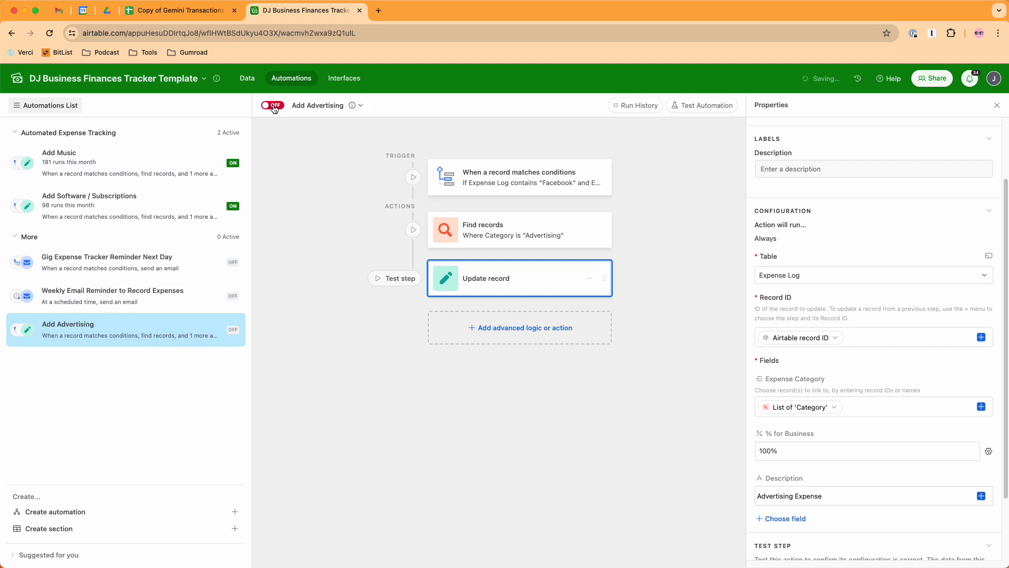
- Turn on the Add Advertising automation and move it into the Automated Expense Tracking section between Add Music and Add Software / Subscriptions
{"action": "left_click", "coordinate": [273, 105]}
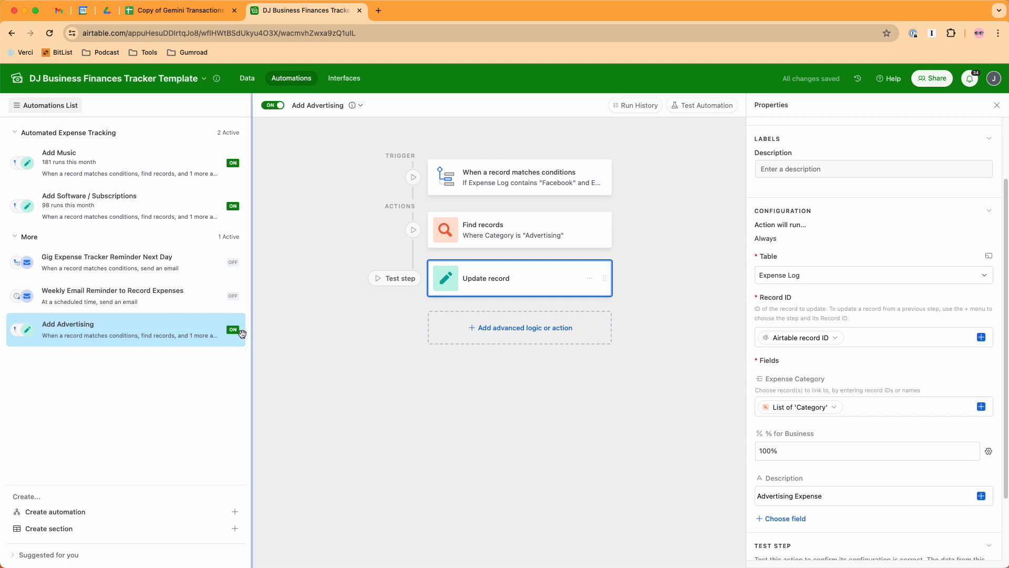
{"action": "left_click_drag", "start_coordinate": [239, 329], "coordinate": [239, 203]}
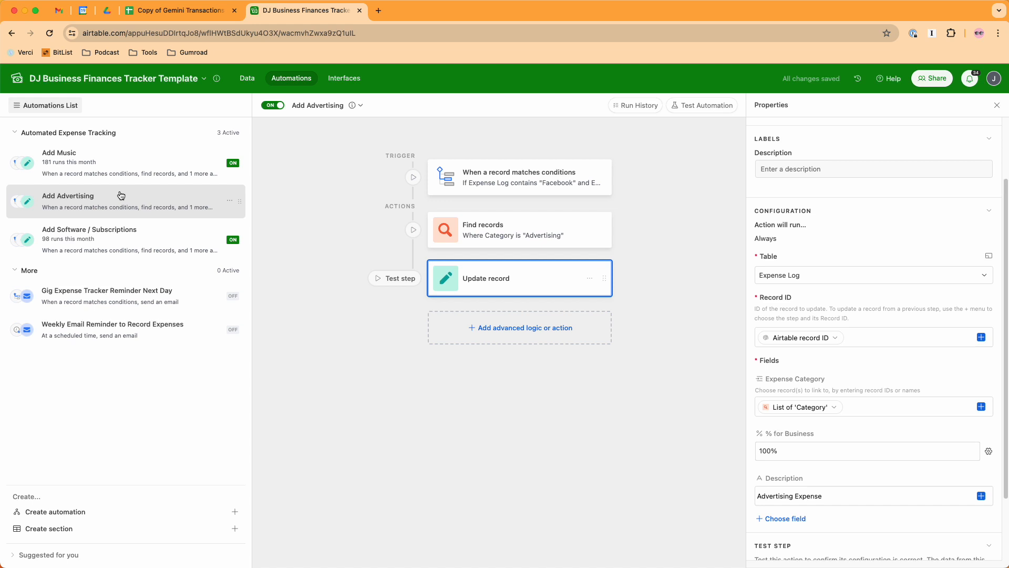
- Review the Add Music automation's trigger conditions, its Find records category condition and the fields set by its Update record action
{"action": "left_click", "coordinate": [120, 156]}
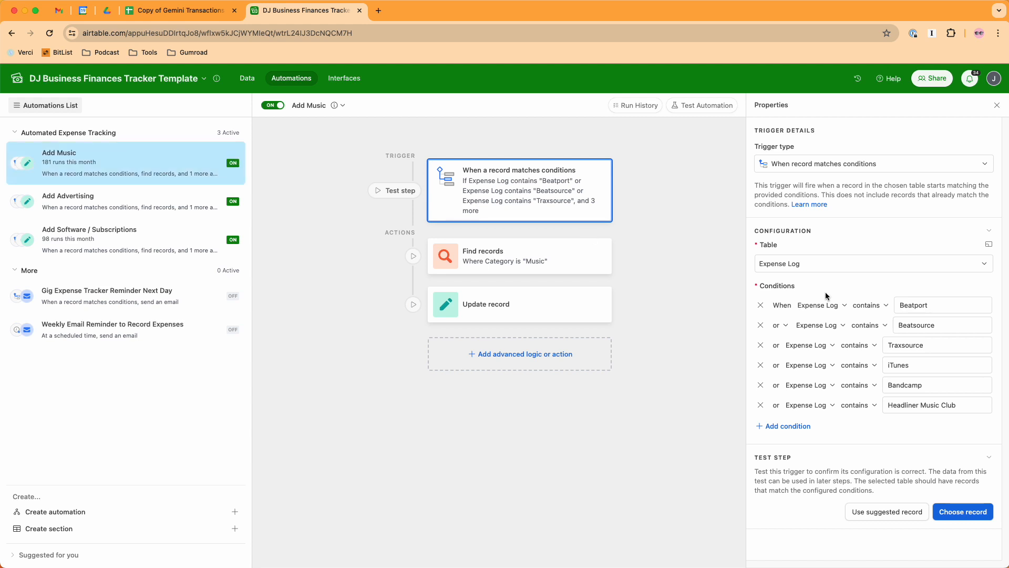
{"action": "left_click_drag", "start_coordinate": [931, 304], "coordinate": [892, 307]}
{"action": "left_click", "coordinate": [943, 325]}
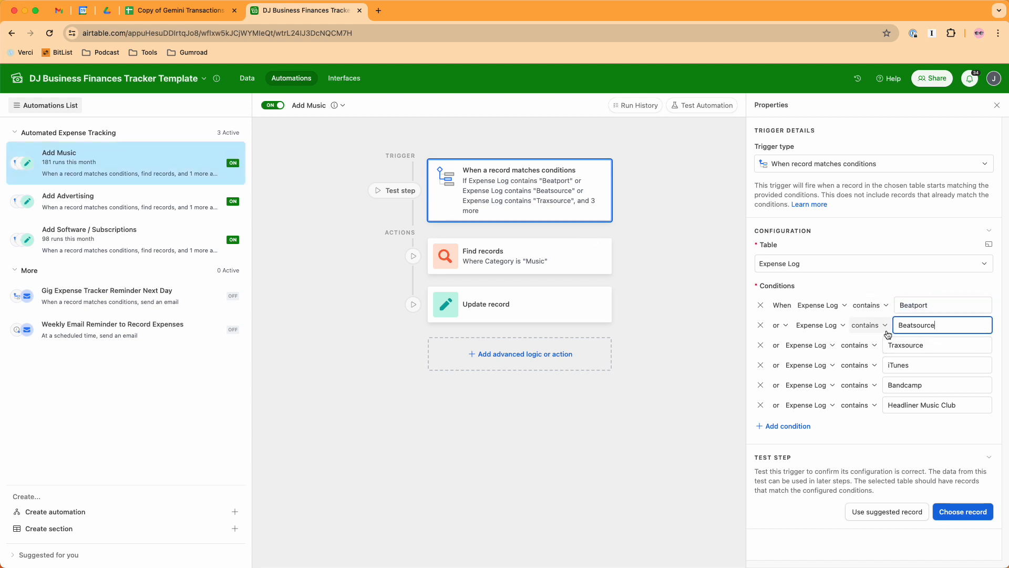
{"action": "left_click_drag", "start_coordinate": [943, 327], "coordinate": [878, 354]}
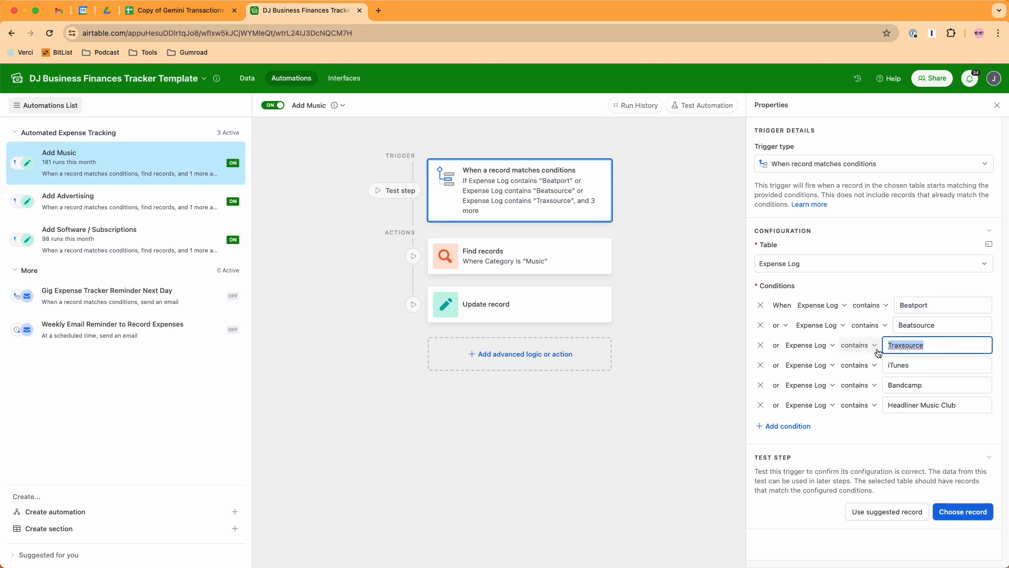
{"action": "left_click", "coordinate": [534, 249]}
{"action": "left_click_drag", "start_coordinate": [905, 448], "coordinate": [865, 450]}
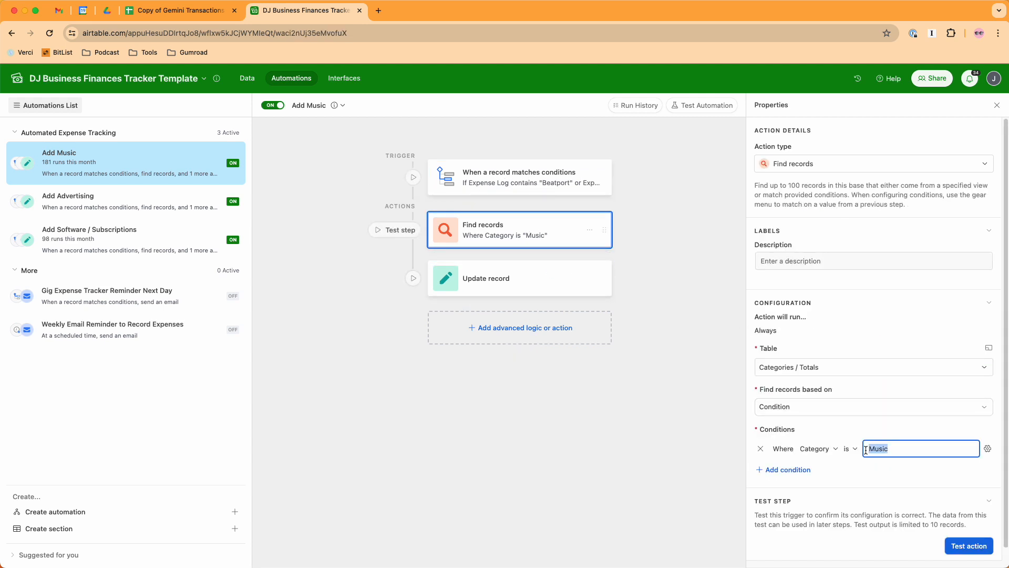
{"action": "left_click", "coordinate": [534, 271]}
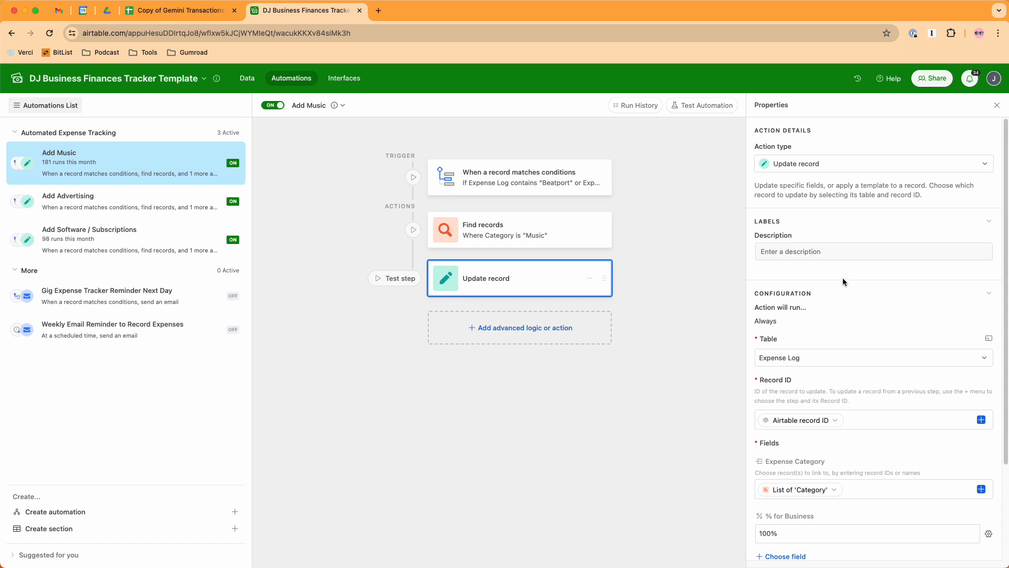
{"action": "scroll", "coordinate": [843, 281], "scroll_direction": "down", "scroll_amount": 3}
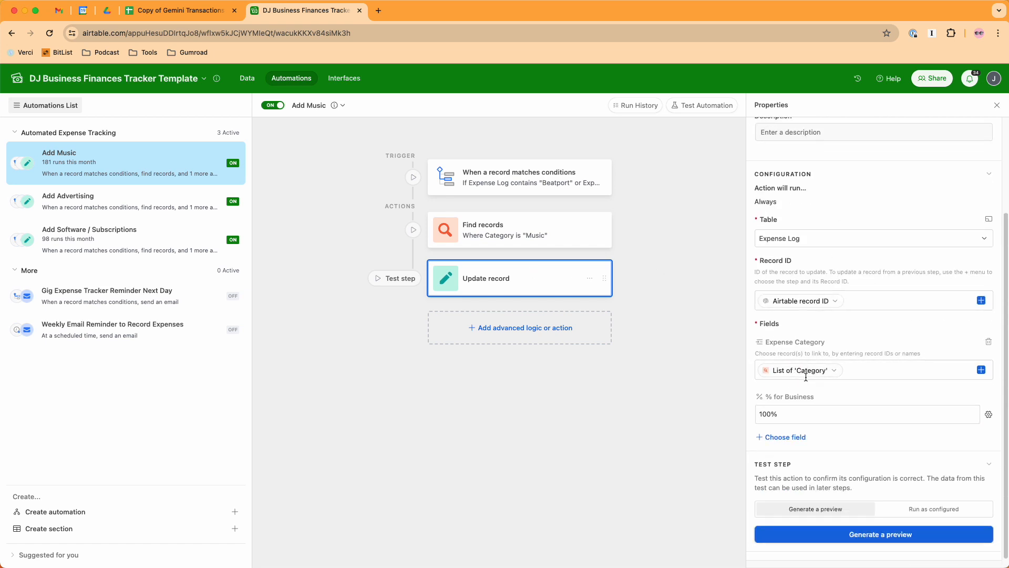
{"action": "left_click", "coordinate": [791, 415]}
- Add the Description field with "Music for DJing" to Add Music's record update and publish the changes to the live automation
{"action": "left_click", "coordinate": [785, 437]}
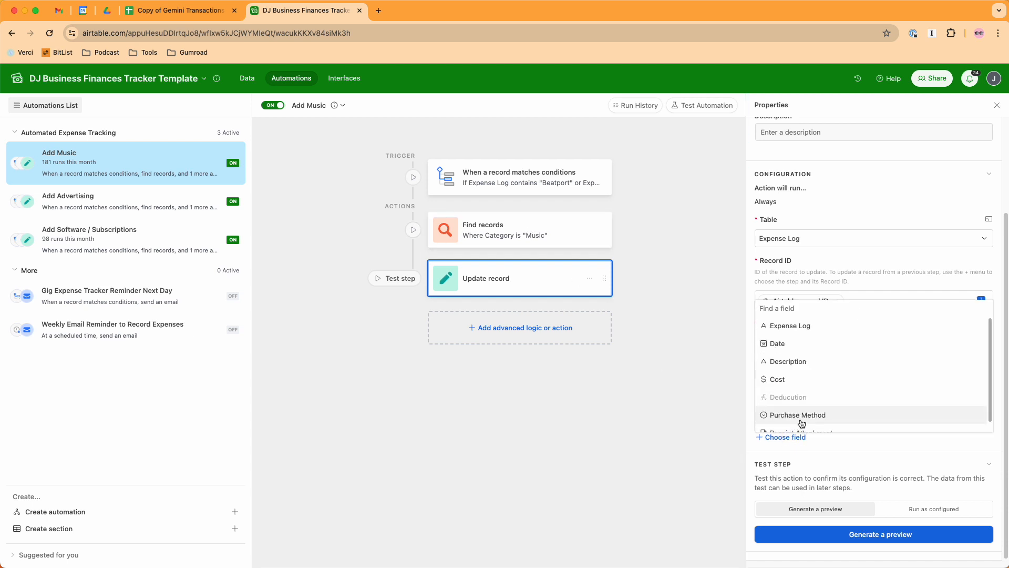
{"action": "left_click", "coordinate": [792, 361]}
{"action": "left_click", "coordinate": [801, 457]}
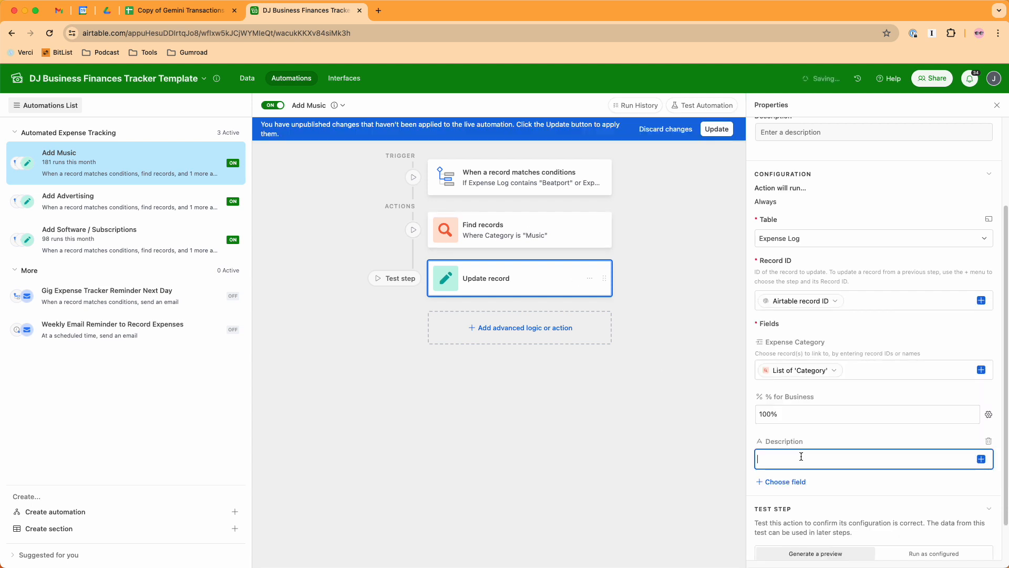
{"action": "type", "text": "am"}
{"action": "type", "text": "usic for DJing"}
{"action": "left_click", "coordinate": [714, 125]}
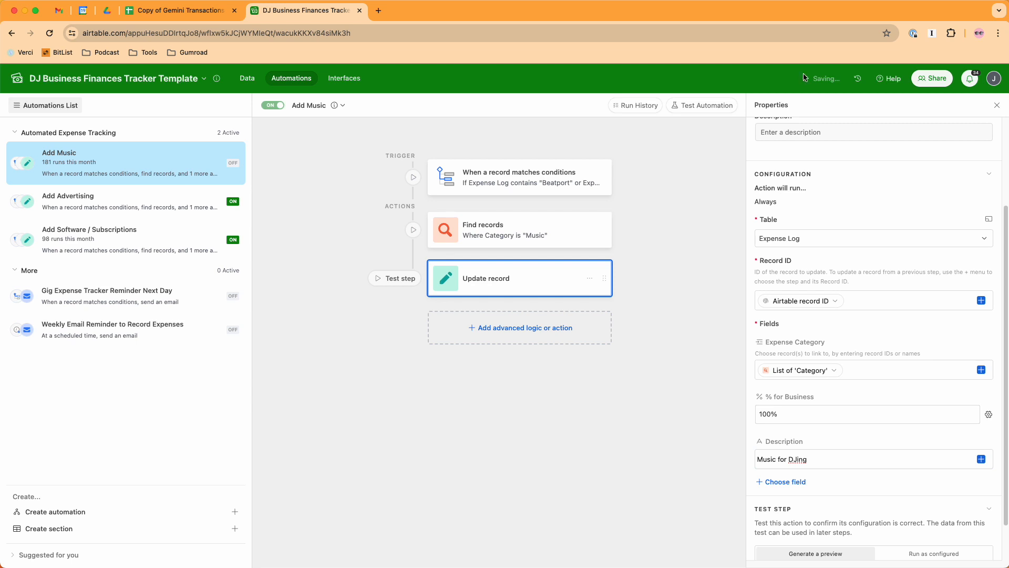
- Check the Add Software / Subscriptions trigger conditions and the categories in Categories / Totals, ending in the Expense Log table
{"action": "left_click", "coordinate": [104, 240]}
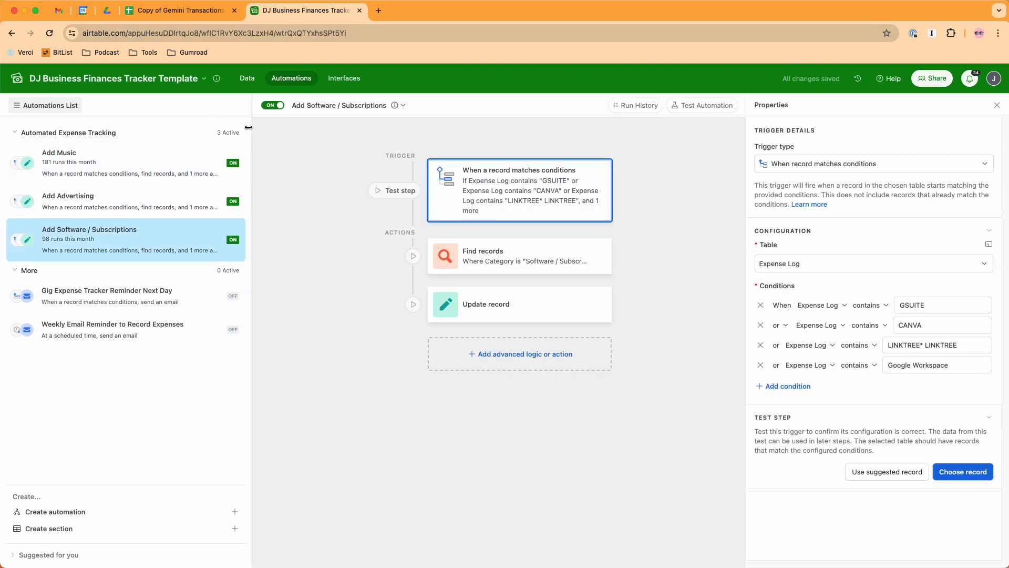
{"action": "left_click", "coordinate": [248, 80]}
{"action": "left_click", "coordinate": [158, 102]}
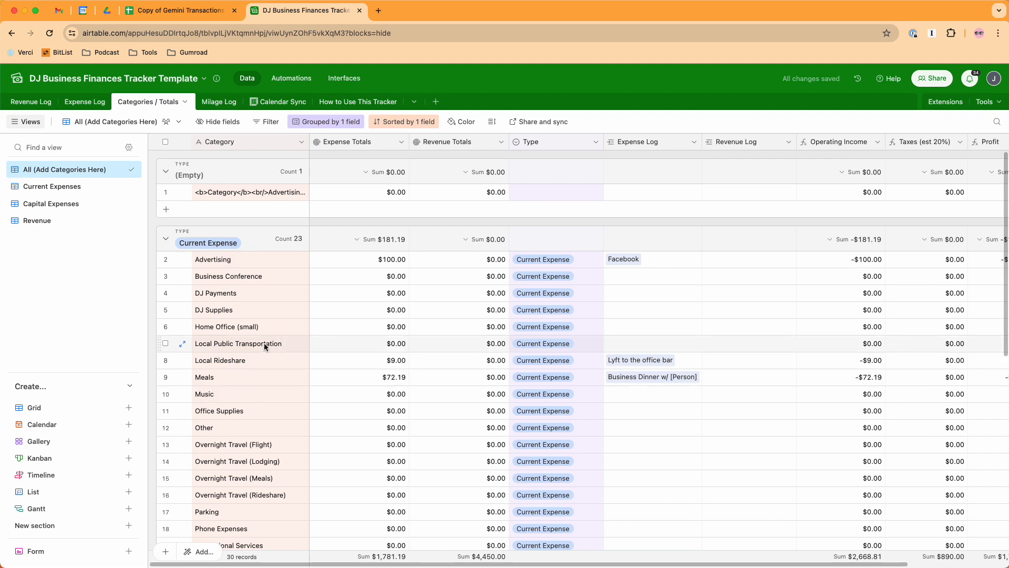
{"action": "scroll", "coordinate": [263, 342], "scroll_direction": "down", "scroll_amount": 2}
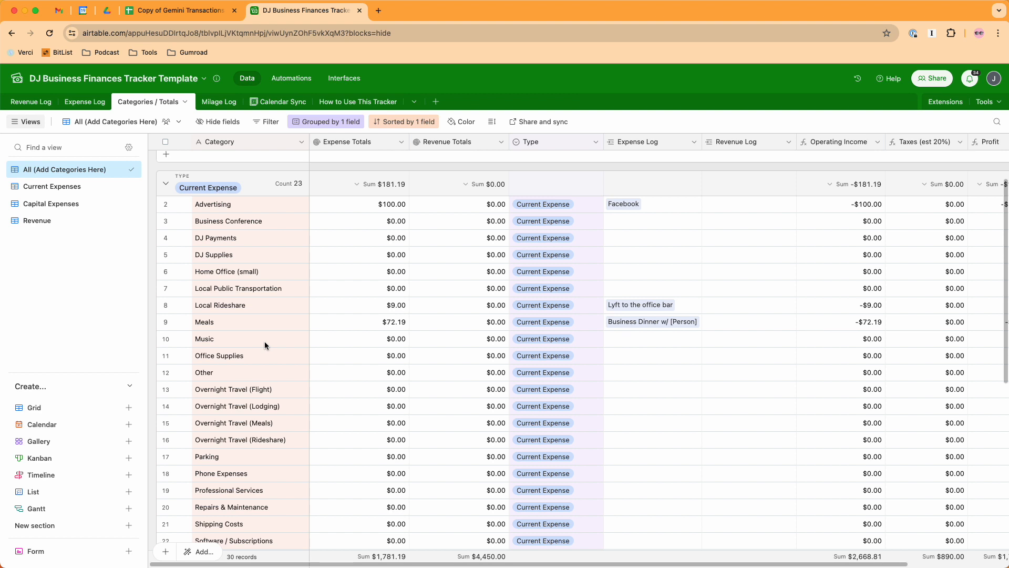
{"action": "left_click", "coordinate": [100, 104]}
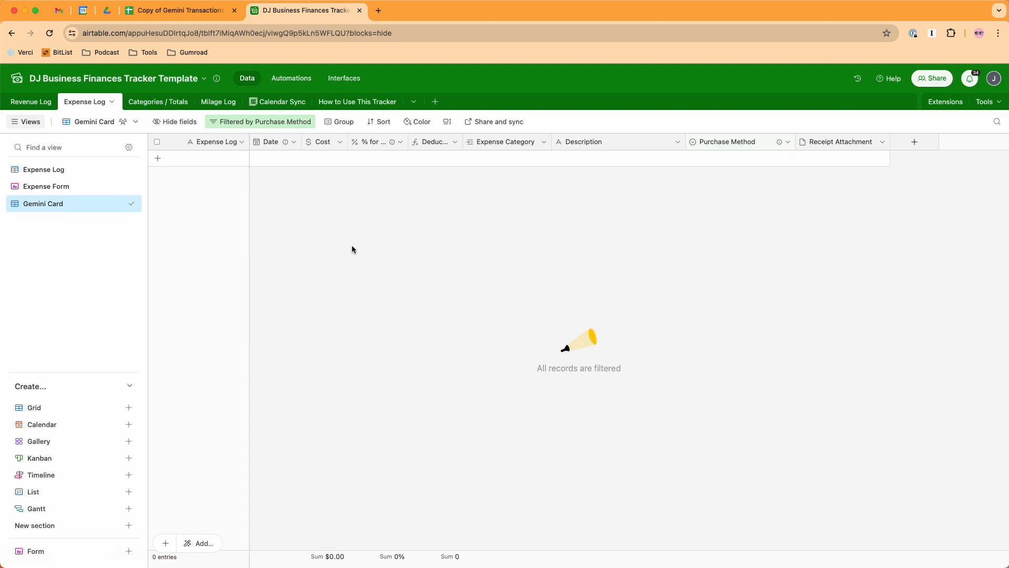
{"action": "left_click", "coordinate": [112, 102]}
{"action": "mouse_move", "coordinate": [113, 129]}
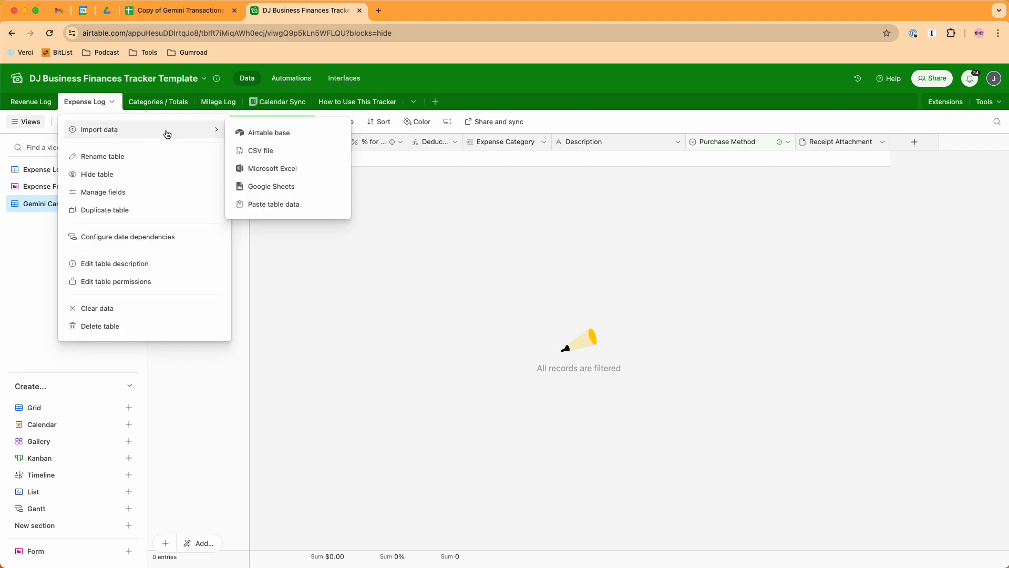
{"action": "left_click", "coordinate": [274, 187]}
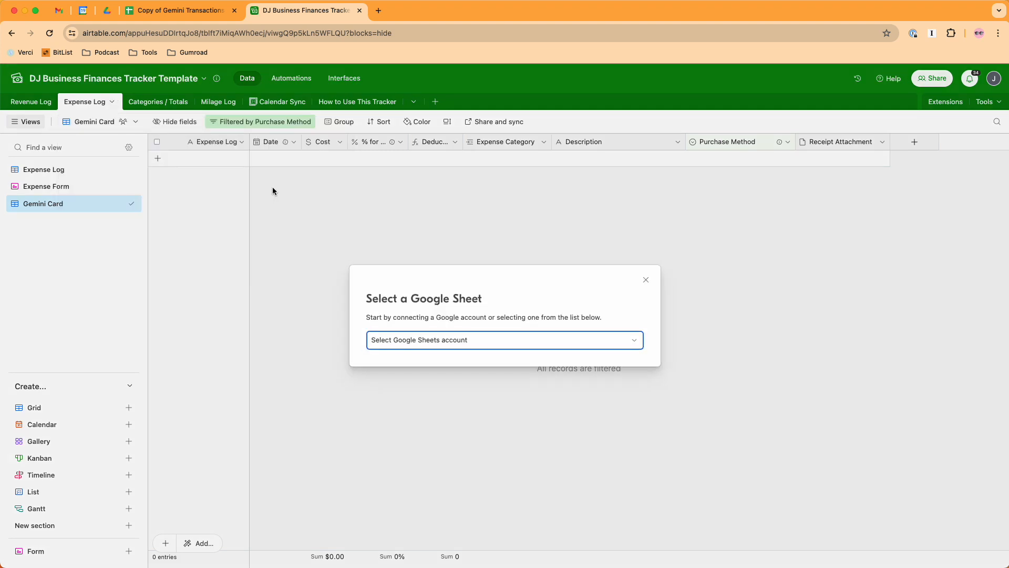
{"action": "left_click", "coordinate": [644, 280]}
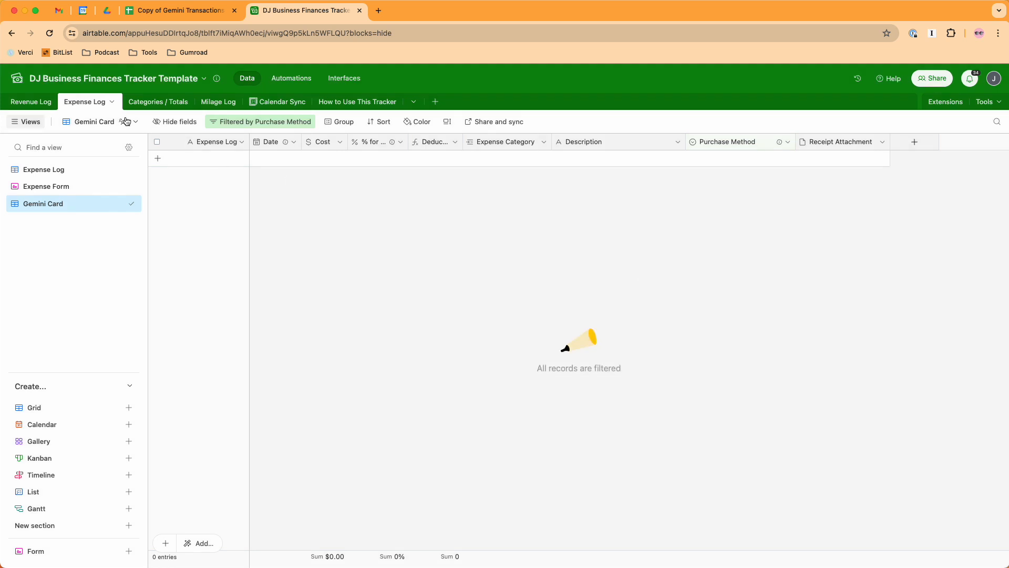
- Start a Google Sheets import into the Expense Log table, using the first connected account and the file "Copy of Gemini Transactions 2023"
{"action": "left_click", "coordinate": [112, 102]}
{"action": "mouse_move", "coordinate": [103, 129]}
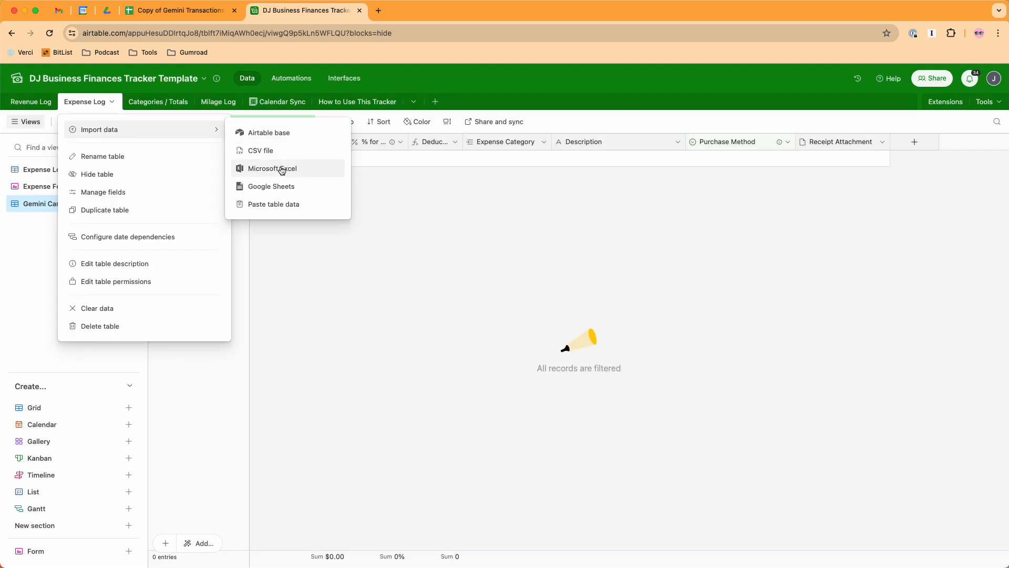
{"action": "left_click", "coordinate": [285, 190]}
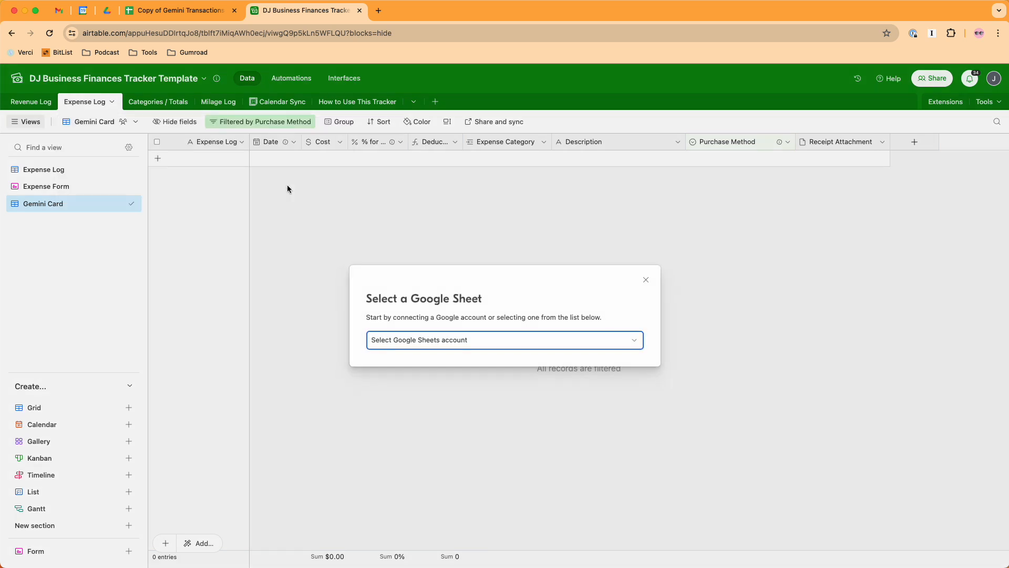
{"action": "left_click", "coordinate": [451, 339]}
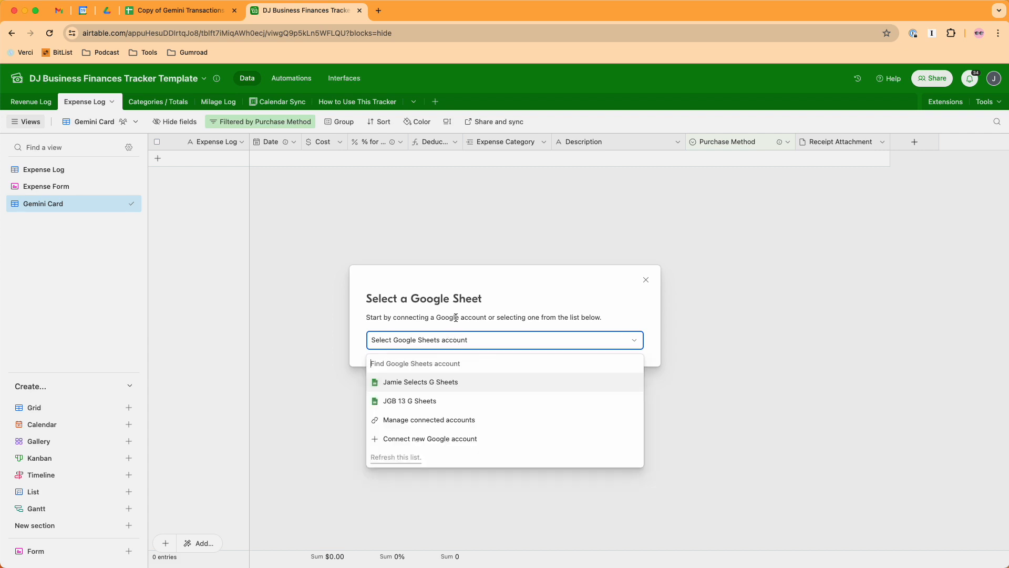
{"action": "left_click", "coordinate": [441, 385]}
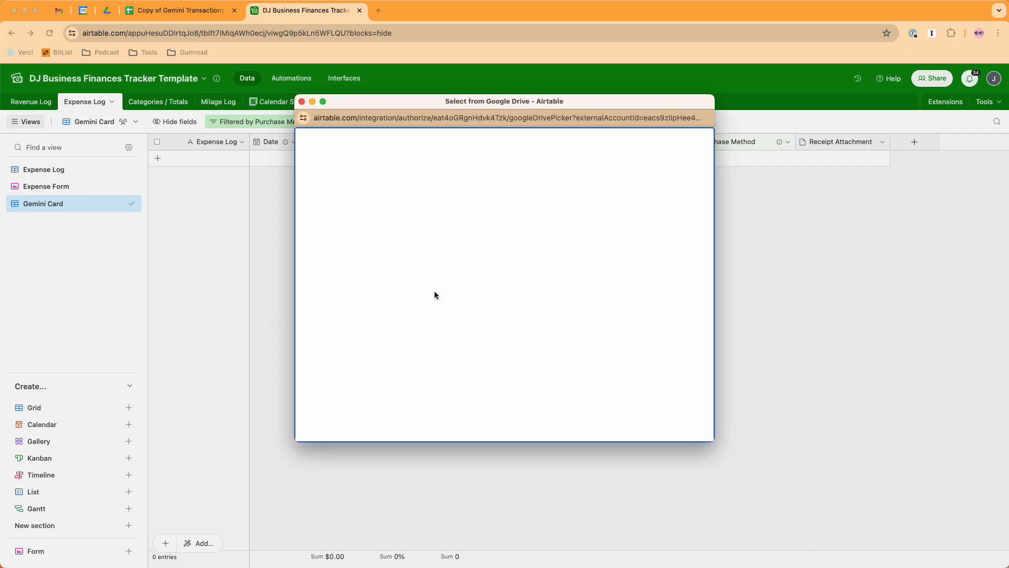
{"action": "left_click", "coordinate": [397, 220]}
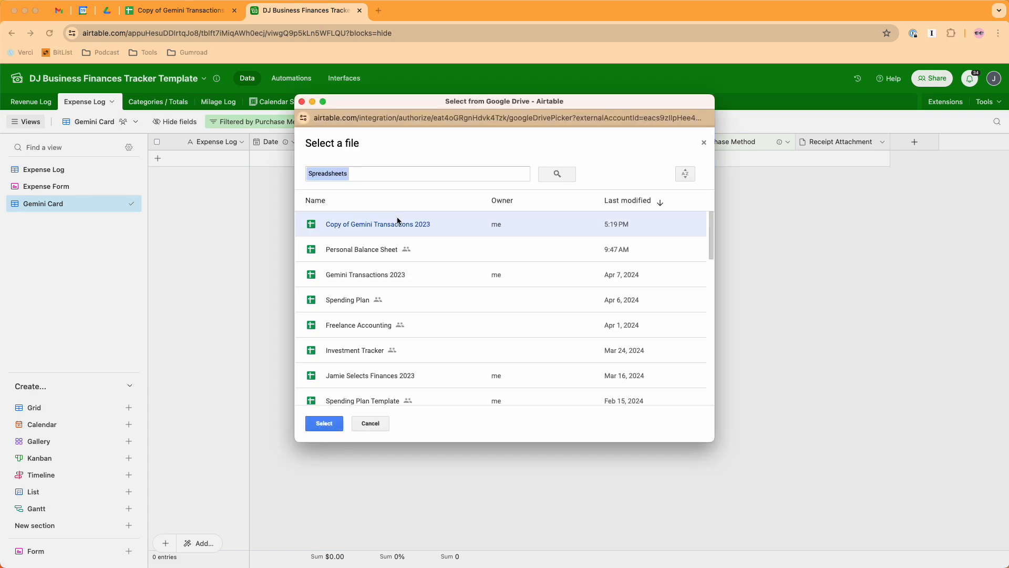
{"action": "left_click", "coordinate": [324, 424]}
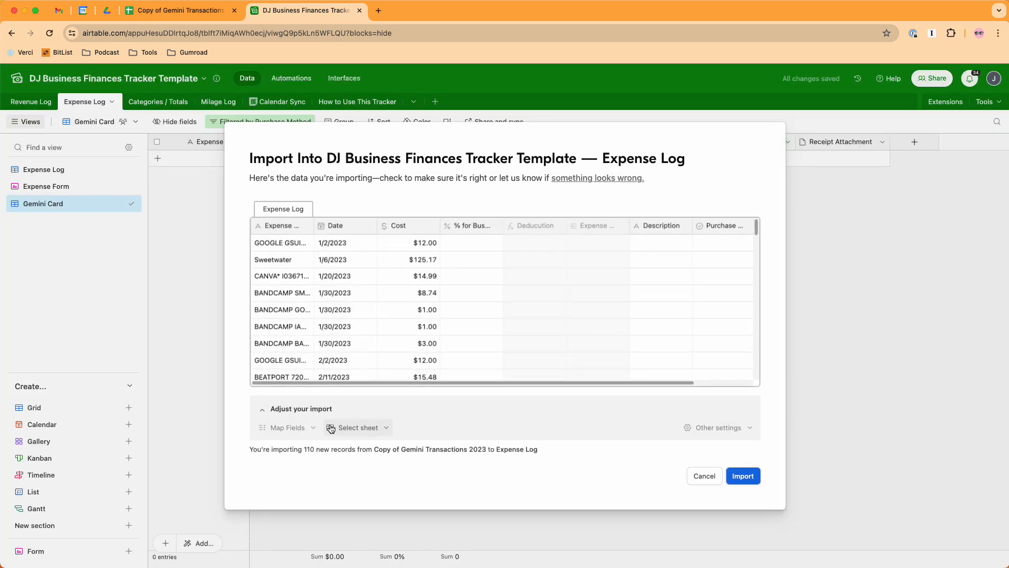
- Exclude % for Business from the import's field mapping, keeping Expense Log, Date and Cost mapped and Description unmapped
{"action": "left_click", "coordinate": [288, 428]}
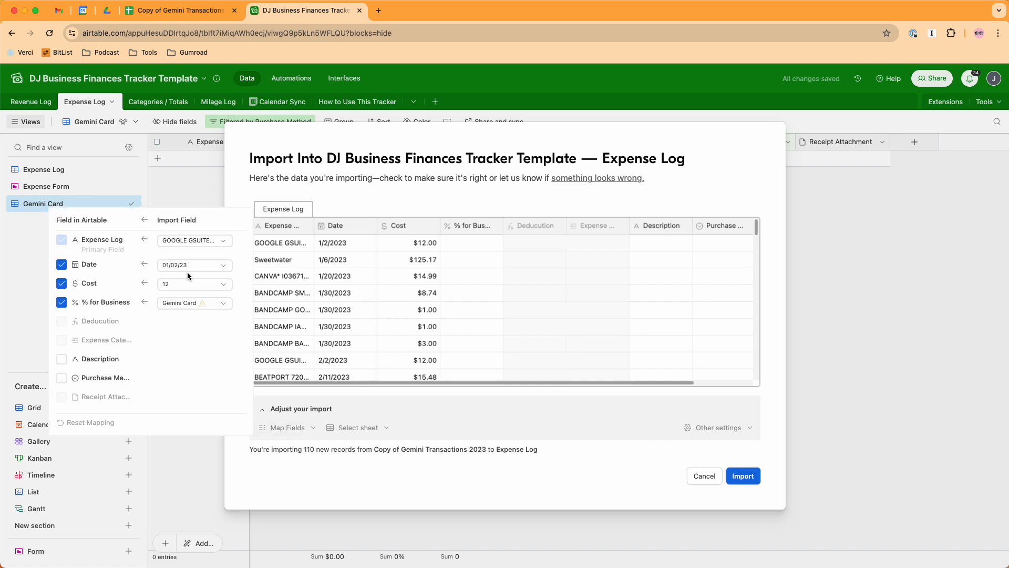
{"action": "left_click", "coordinate": [62, 303]}
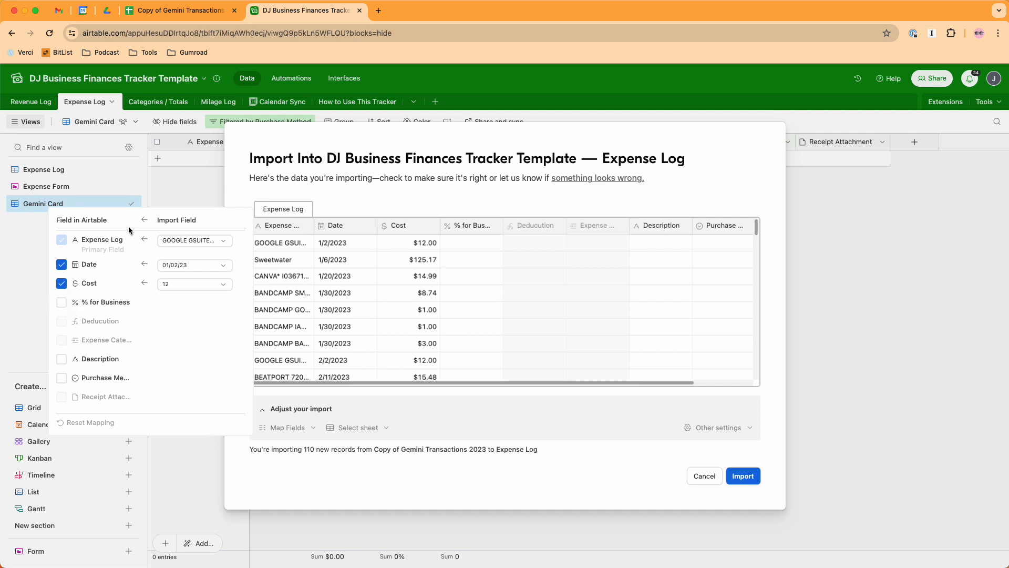
{"action": "left_click_drag", "start_coordinate": [86, 240], "coordinate": [129, 242]}
{"action": "left_click", "coordinate": [98, 240]}
{"action": "left_click", "coordinate": [172, 266]}
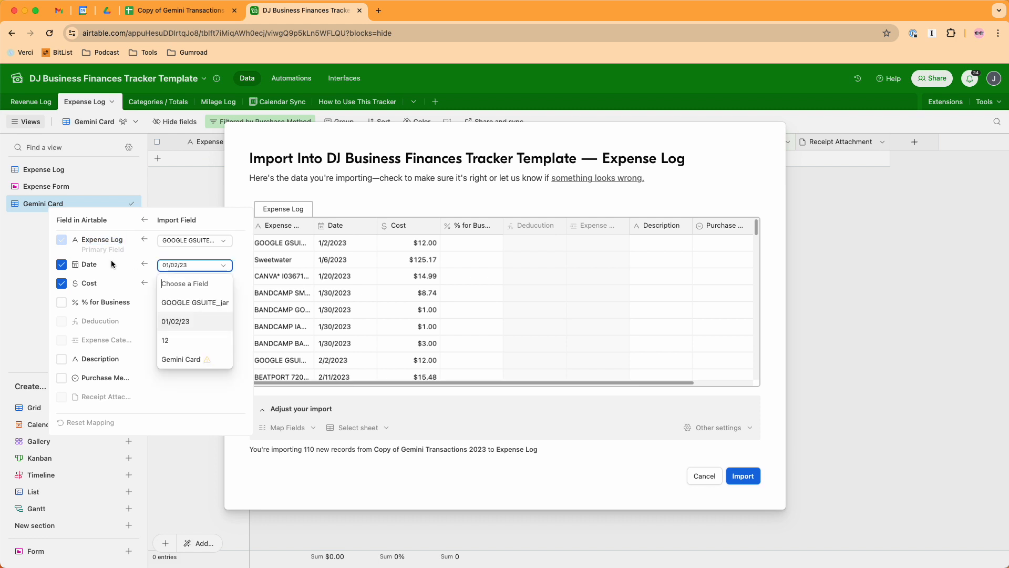
{"action": "left_click", "coordinate": [113, 265]}
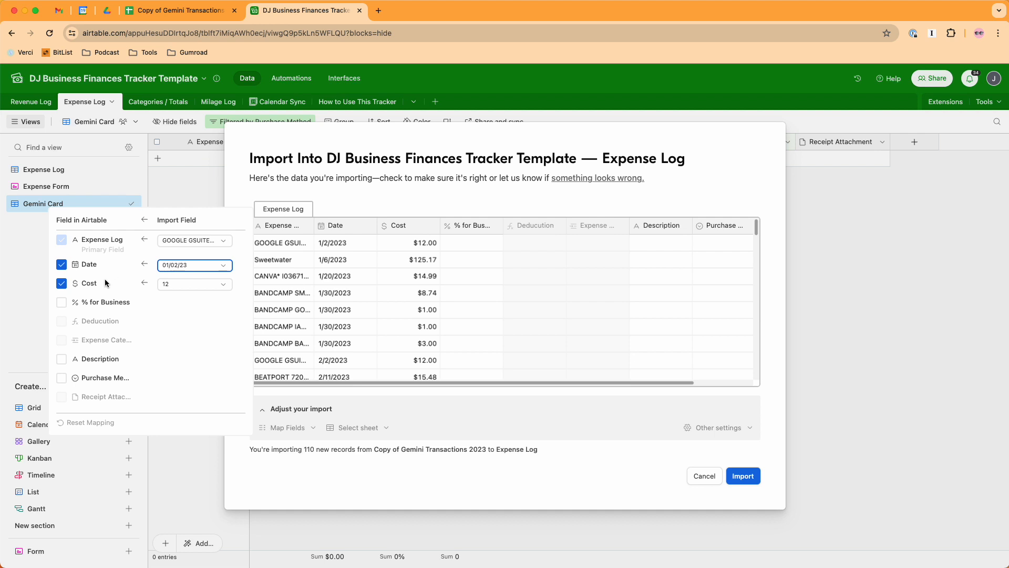
{"action": "left_click", "coordinate": [61, 359]}
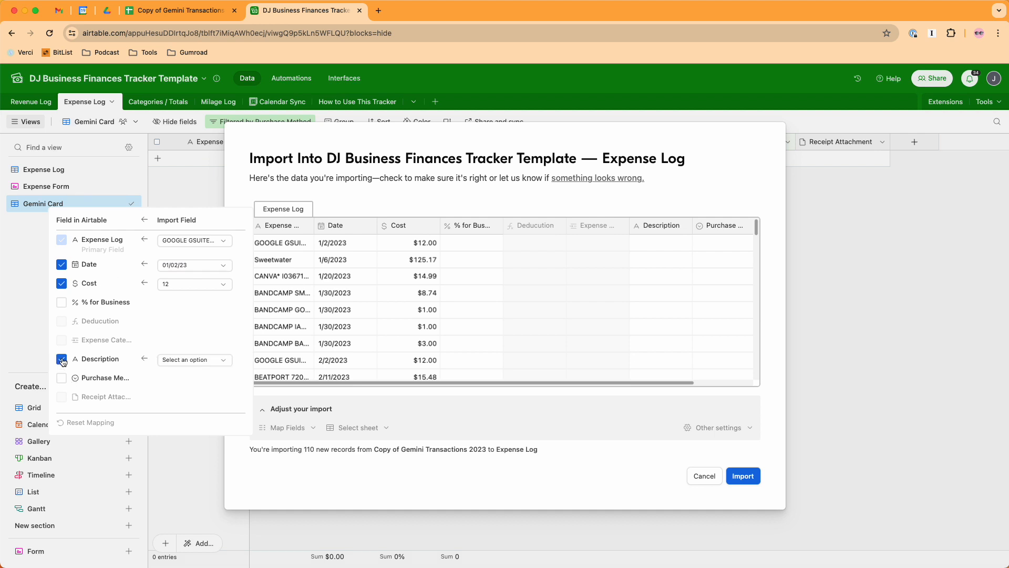
{"action": "left_click", "coordinate": [62, 359]}
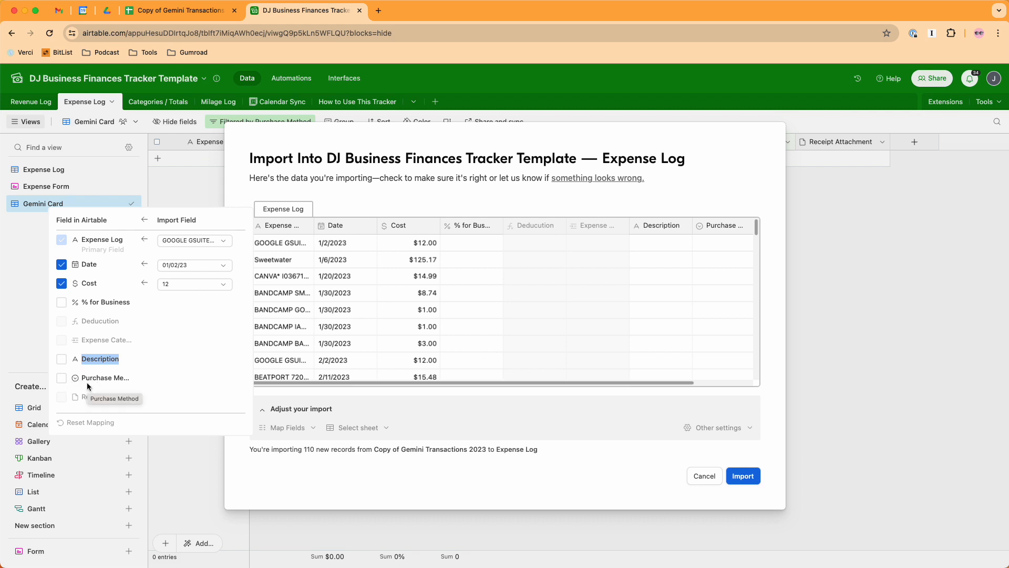
- Map Purchase Method to the Gemini Card import field and import the records into the Expense Log
{"action": "left_click", "coordinate": [62, 378]}
{"action": "left_click", "coordinate": [205, 378]}
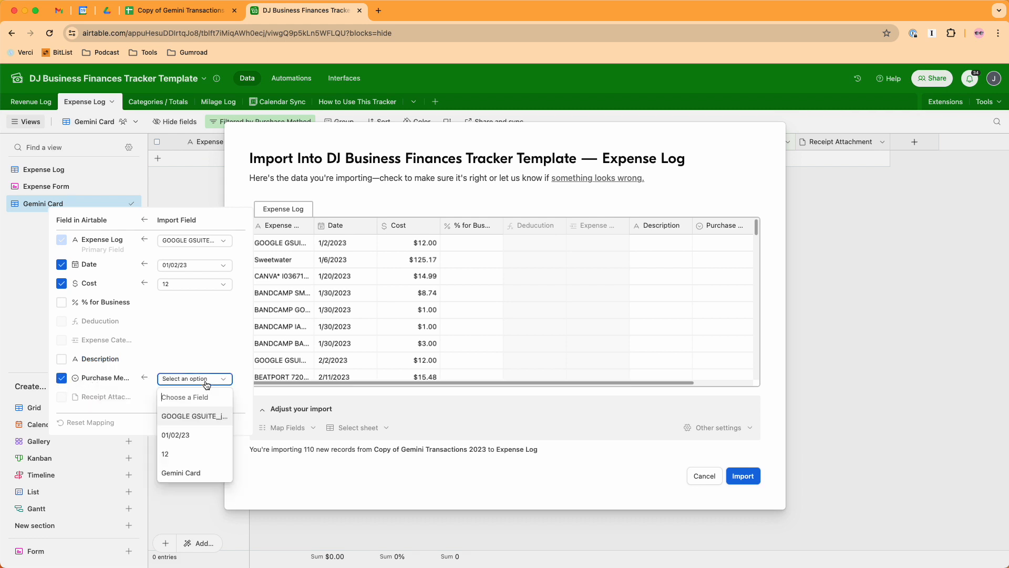
{"action": "left_click", "coordinate": [200, 471]}
{"action": "left_click", "coordinate": [504, 475]}
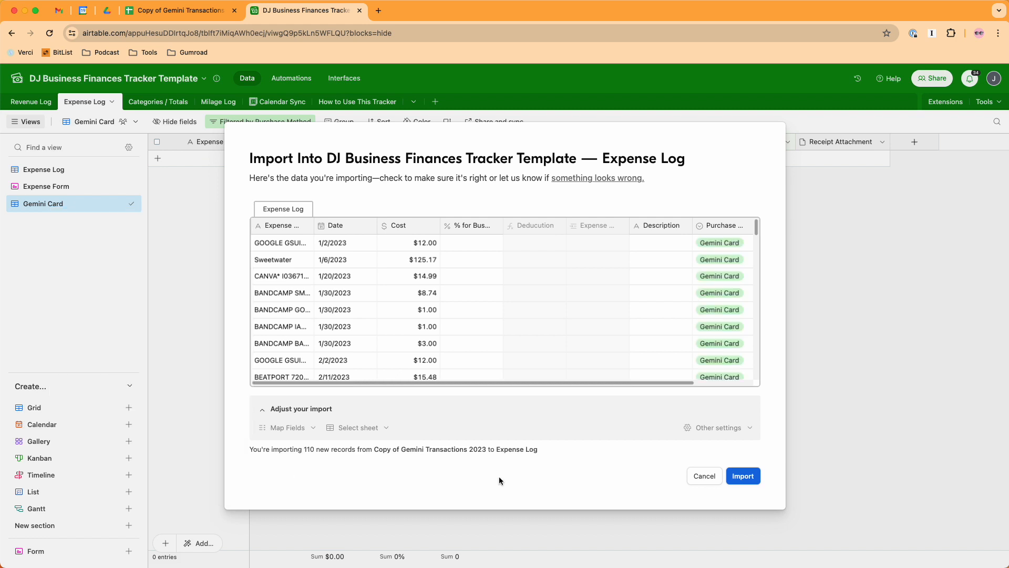
{"action": "left_click", "coordinate": [743, 476]}
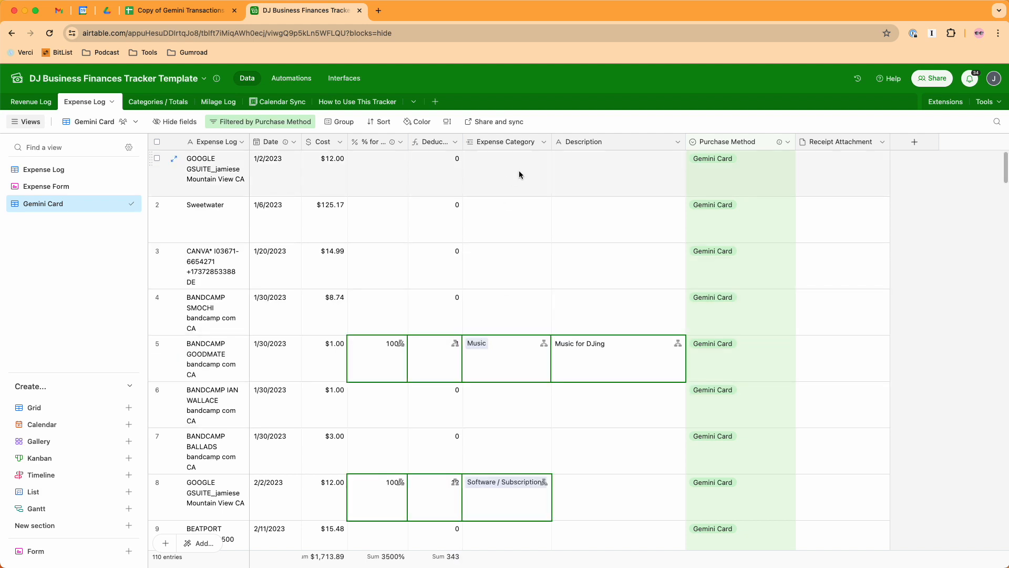
- Check the expense totals by category and look through the imported Gemini Card records for rows without an expense category
{"action": "left_click", "coordinate": [157, 107]}
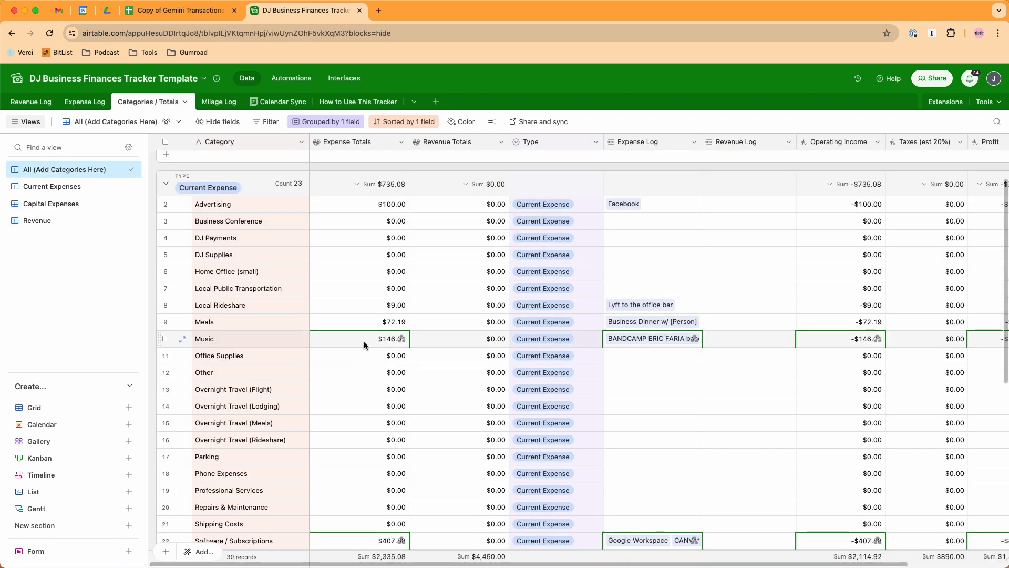
{"action": "left_click", "coordinate": [85, 101]}
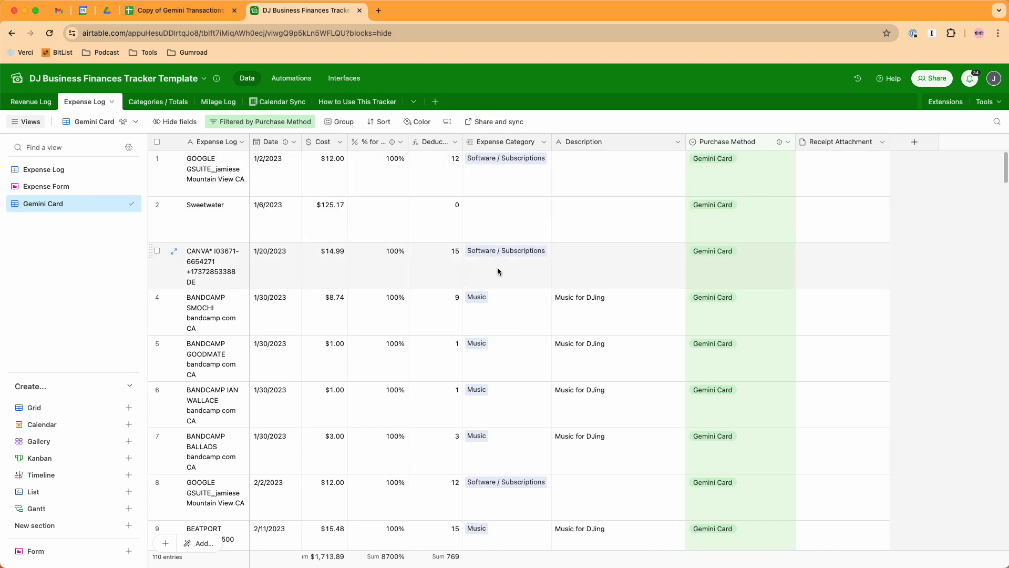
{"action": "scroll", "coordinate": [497, 267], "scroll_direction": "down", "scroll_amount": 8}
{"action": "scroll", "coordinate": [492, 267], "scroll_direction": "down", "scroll_amount": 5}
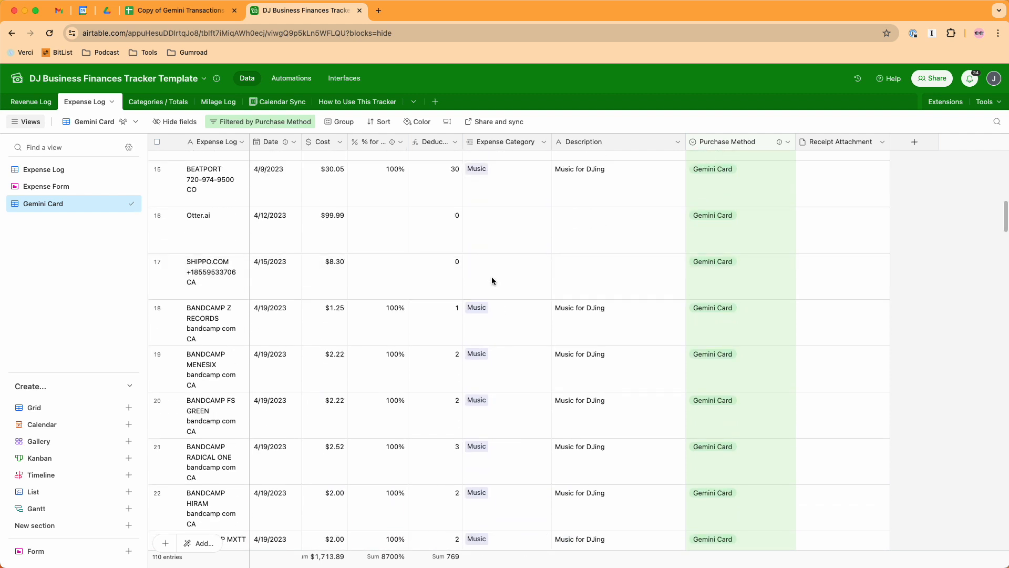
{"action": "scroll", "coordinate": [491, 277], "scroll_direction": "up", "scroll_amount": 1}
{"action": "left_click", "coordinate": [493, 291]}
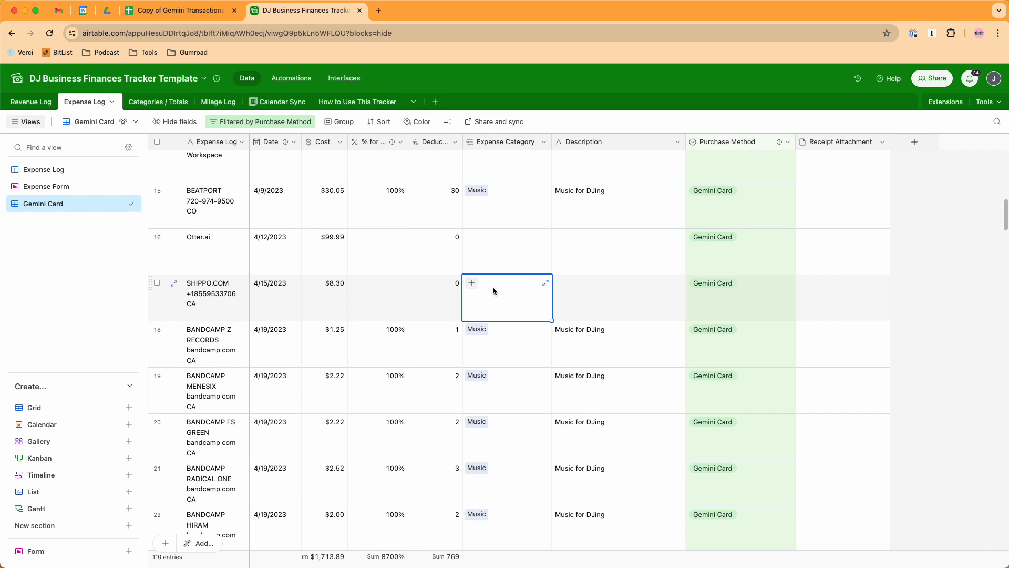
- Add an Expense Log contains "Otter.ai" condition to the Add Software / Subscriptions trigger and publish the automation update
{"action": "left_click", "coordinate": [200, 262]}
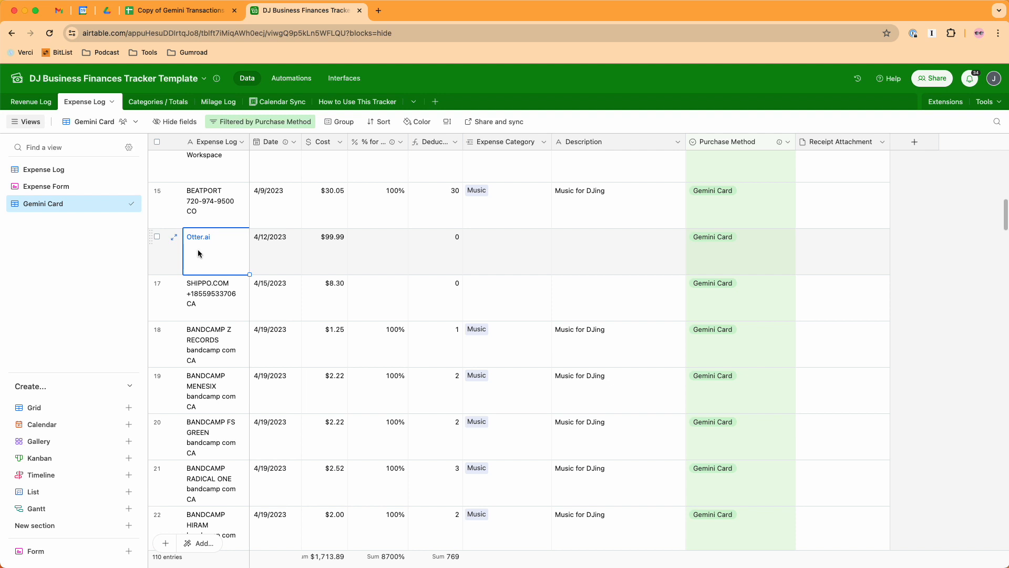
{"action": "left_click", "coordinate": [291, 78]}
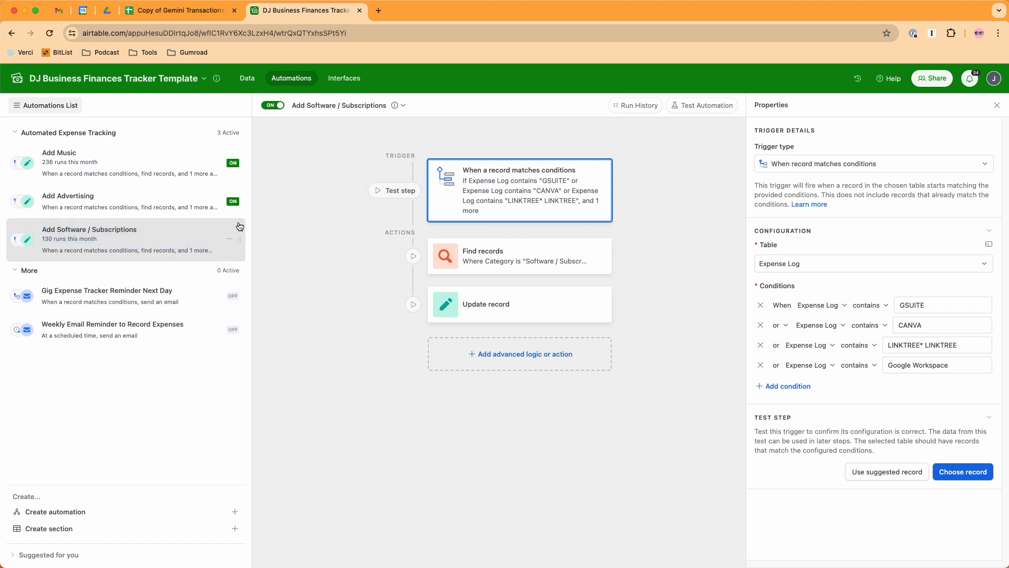
{"action": "left_click", "coordinate": [794, 387]}
{"action": "left_click", "coordinate": [904, 383]}
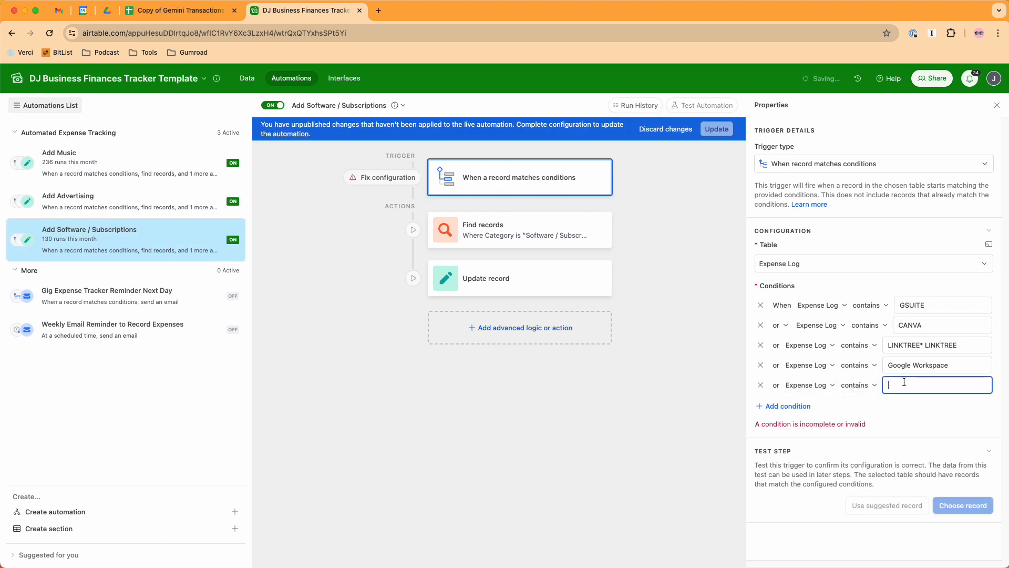
{"action": "type", "text": "Otter.ai"}
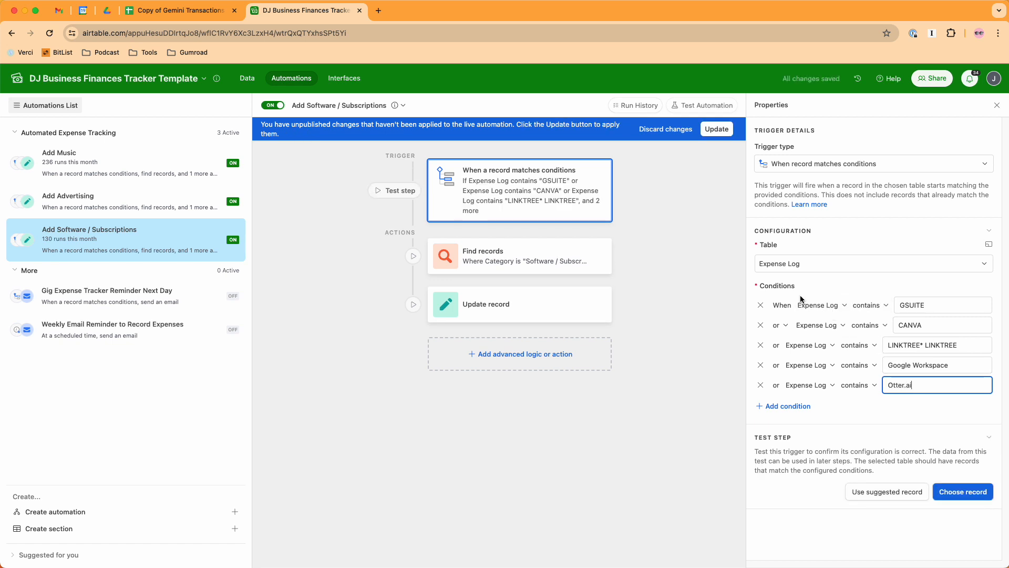
{"action": "left_click", "coordinate": [718, 130]}
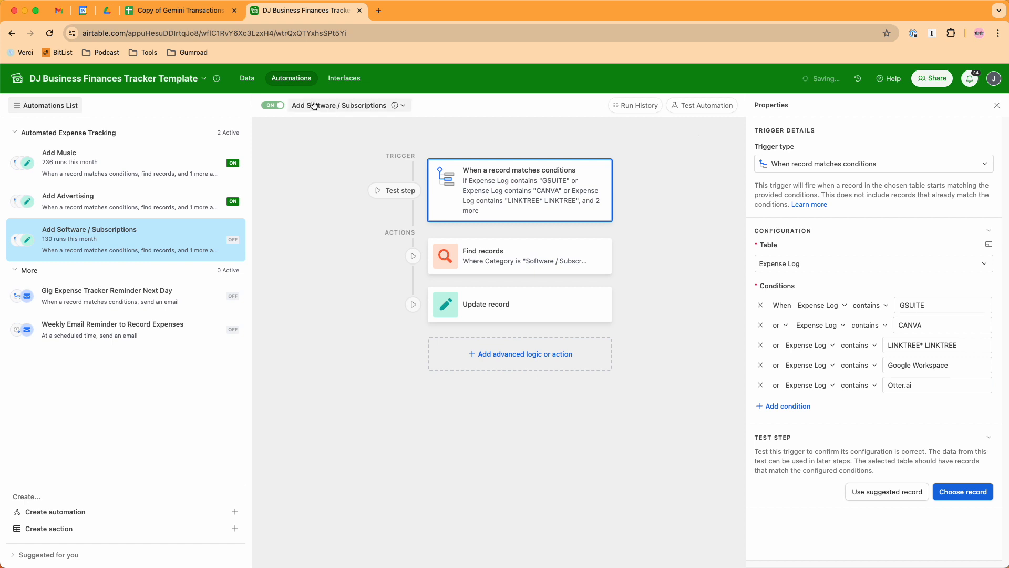
- Cut the Otter.ai name out of its 4/12/2023 record in the Expense Log's Gemini Card view
{"action": "left_click", "coordinate": [245, 80]}
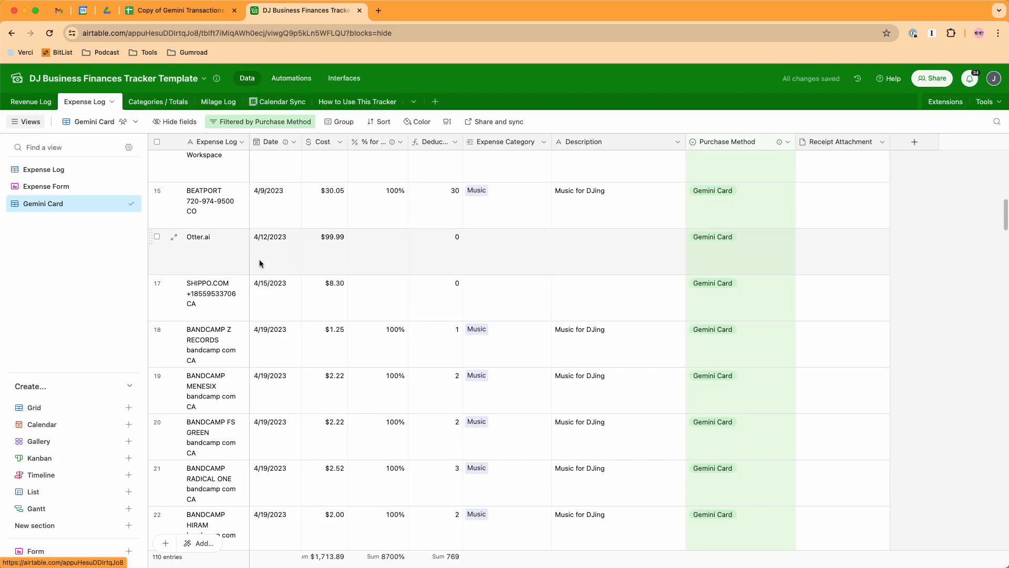
{"action": "left_click", "coordinate": [231, 259]}
{"action": "key", "text": "cmd+c"}
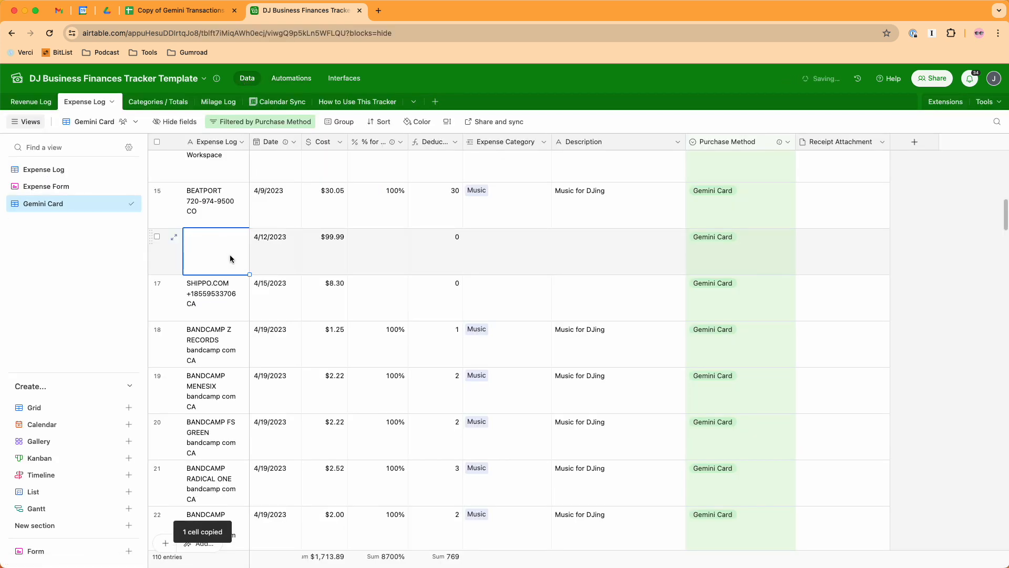